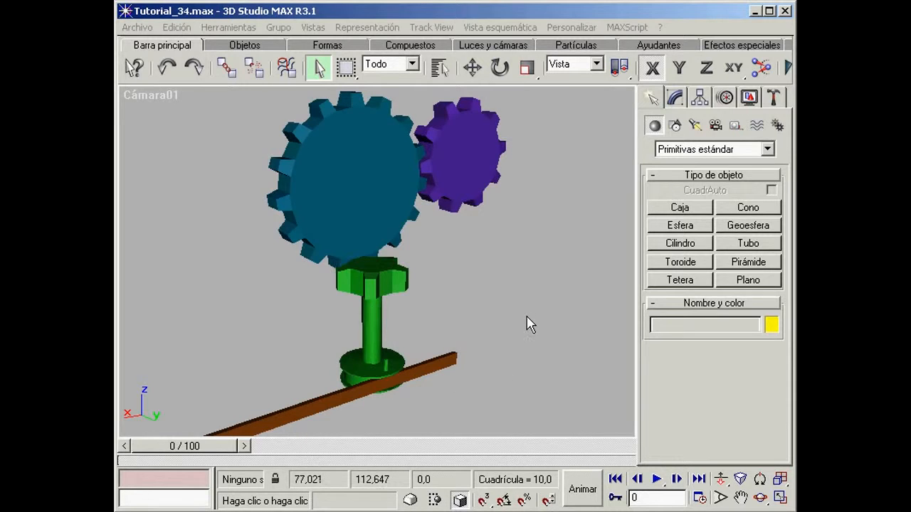
Step: Try moving the Correa bar along its length, undo the move and deselect the bar
left_click(447, 361)
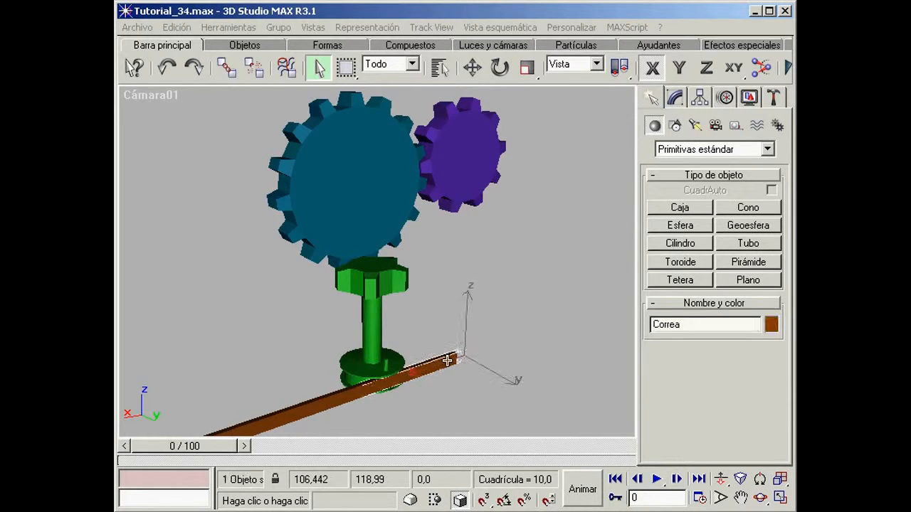
right_click(447, 360)
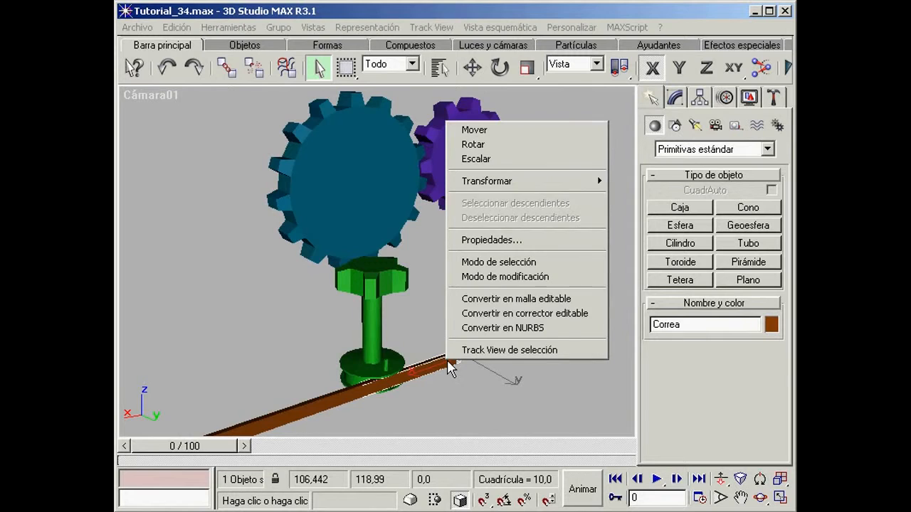
left_click(482, 128)
left_click_drag(305, 407, 345, 415)
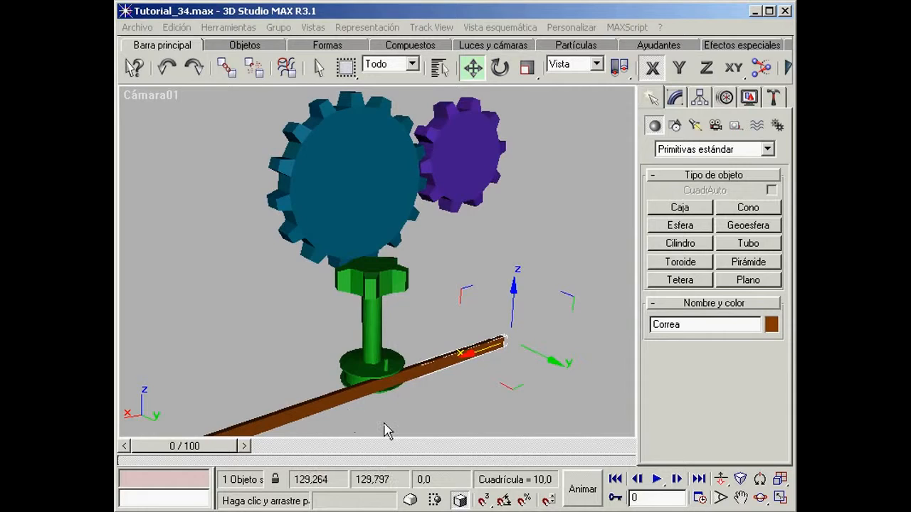
key("ctrl+z")
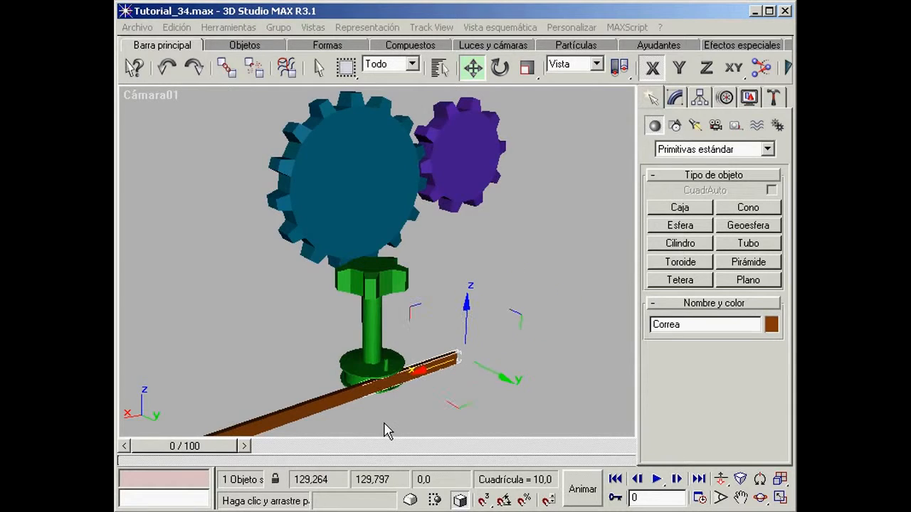
left_click(562, 229)
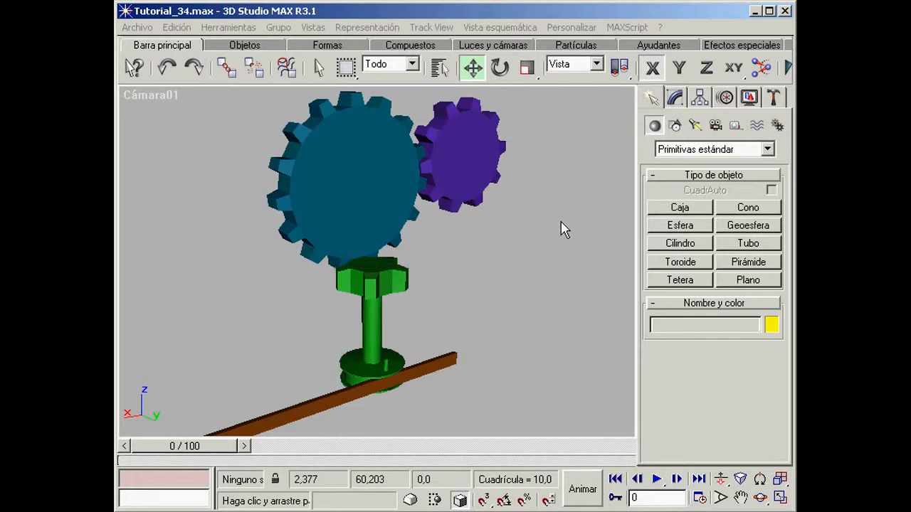
Step: Set the reference coordinate system to Universal, and open Track View with its window enlarged downward
left_click(596, 66)
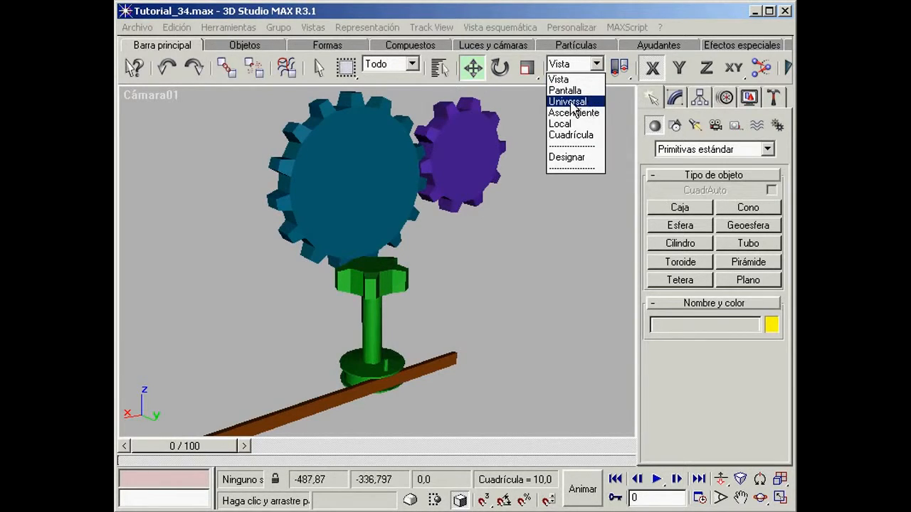
left_click(573, 101)
left_click_drag(572, 82, 170, 82)
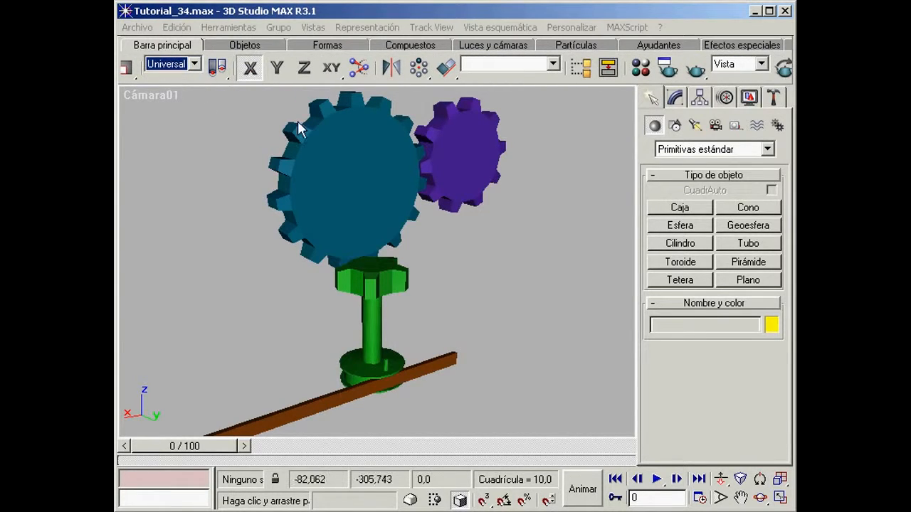
left_click(580, 72)
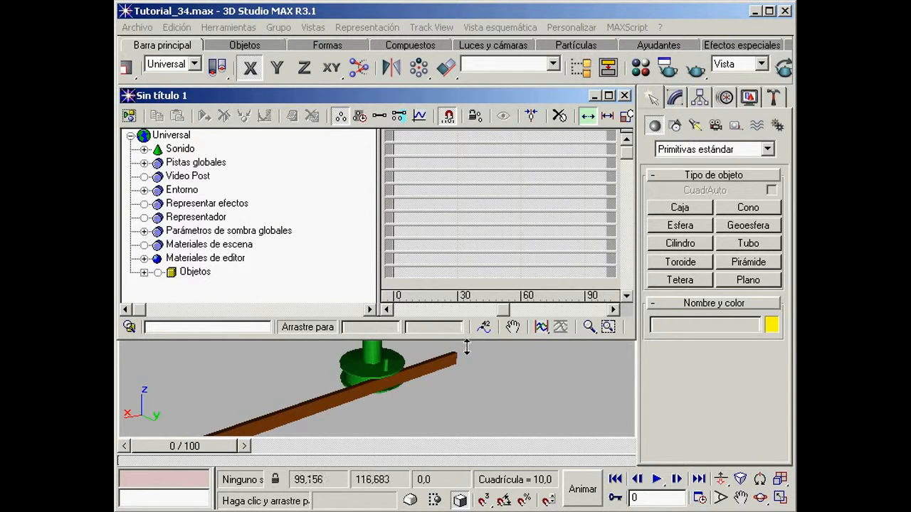
left_click_drag(464, 482, 462, 489)
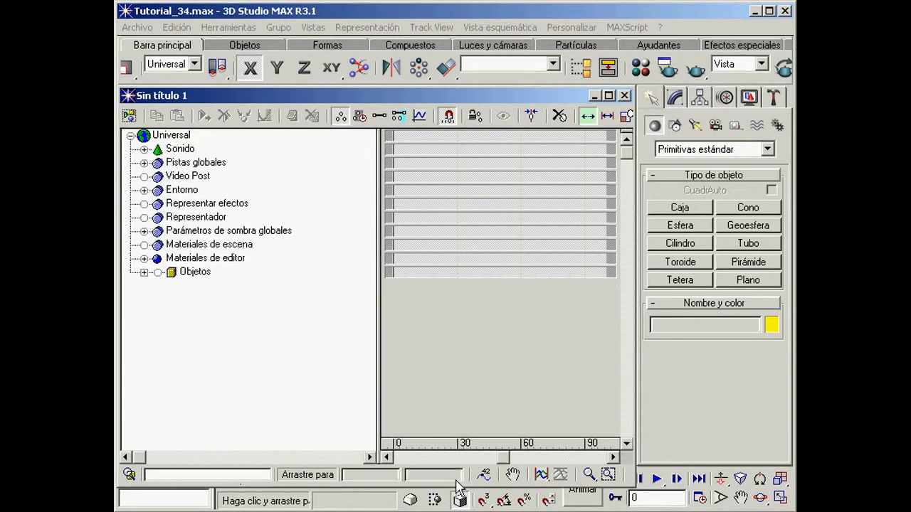
Step: Assign an XYZ Euler controller to the Rotación track of Rueda_P
left_click(144, 272)
left_click(171, 313)
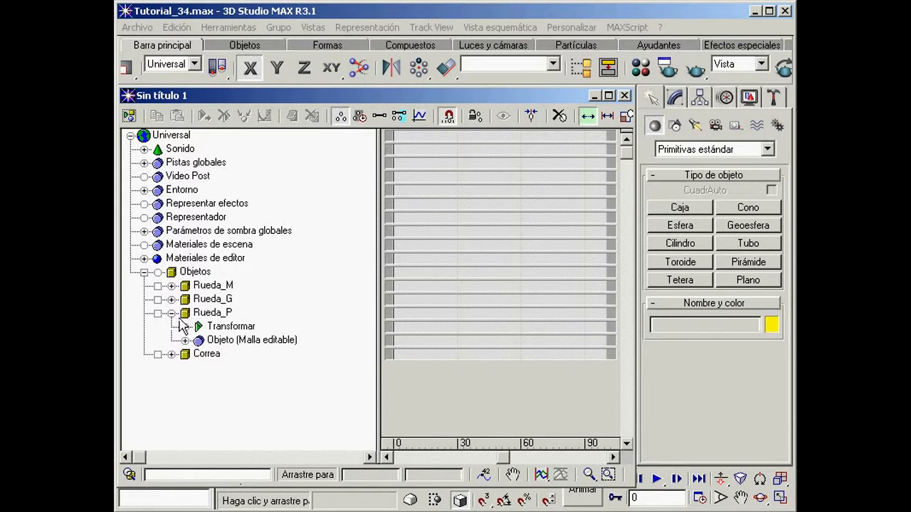
left_click(184, 327)
left_click(237, 355)
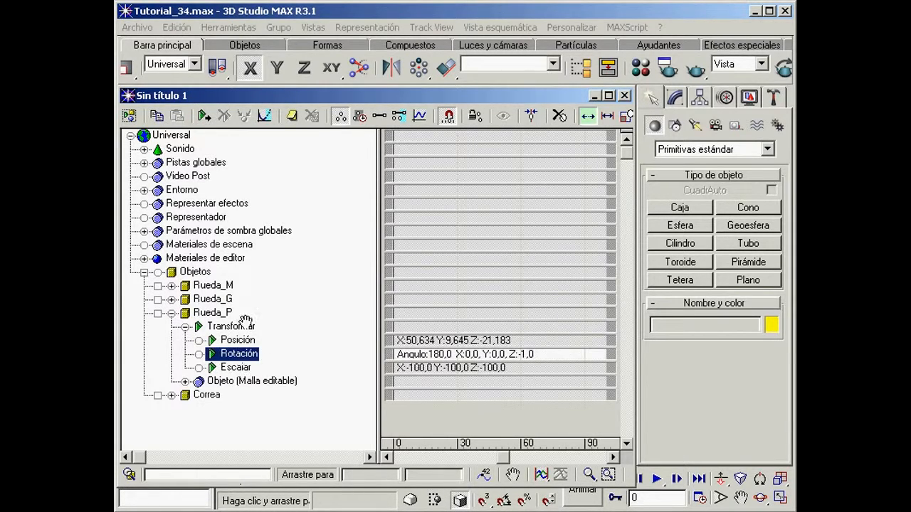
left_click(204, 118)
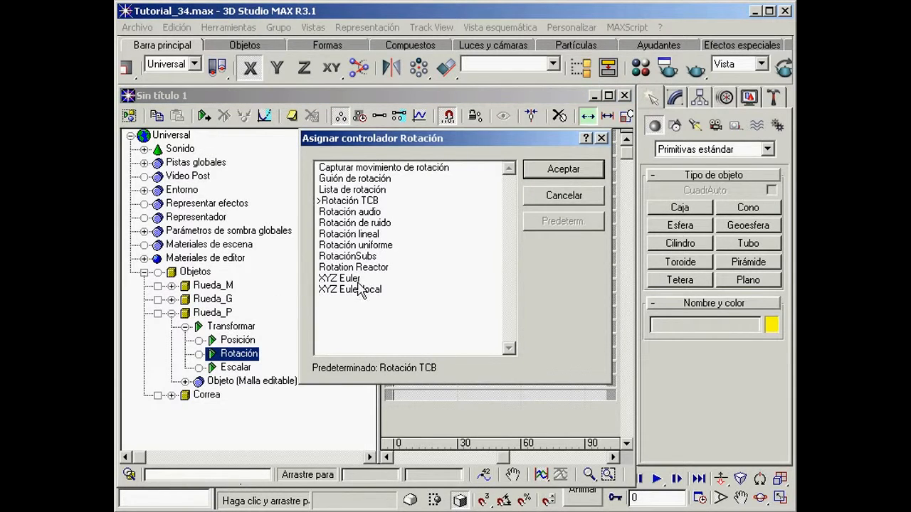
left_click(334, 279)
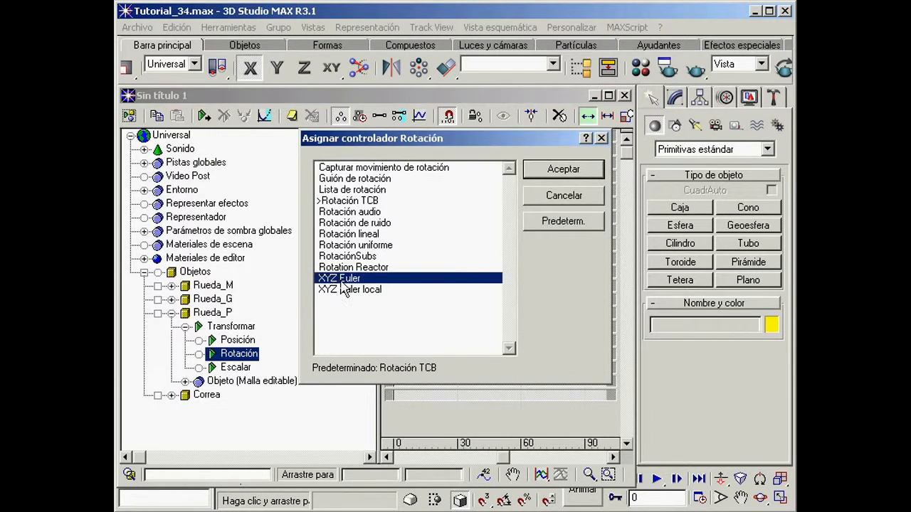
left_click(570, 169)
Step: Assign an Expresión flotante controller to the Rotación de Z track of Rueda_P
left_click(199, 354)
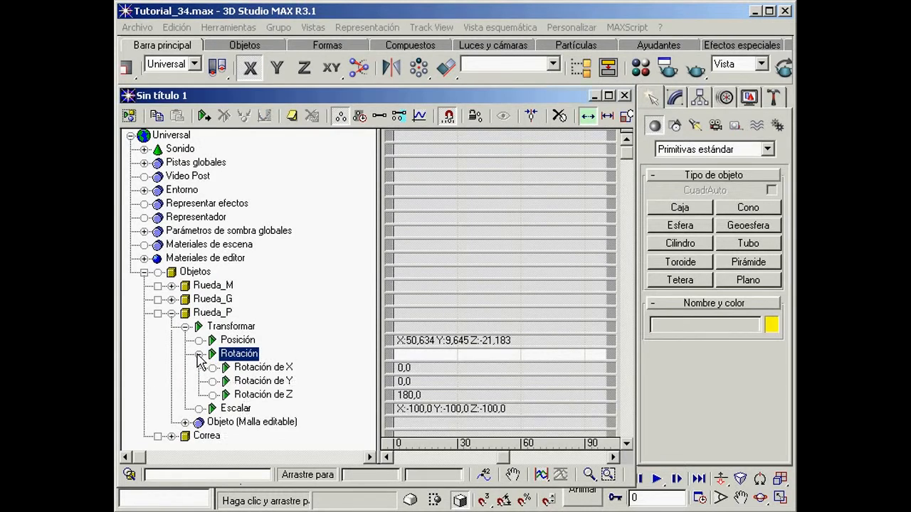
middle_click_drag(340, 347, 291, 272)
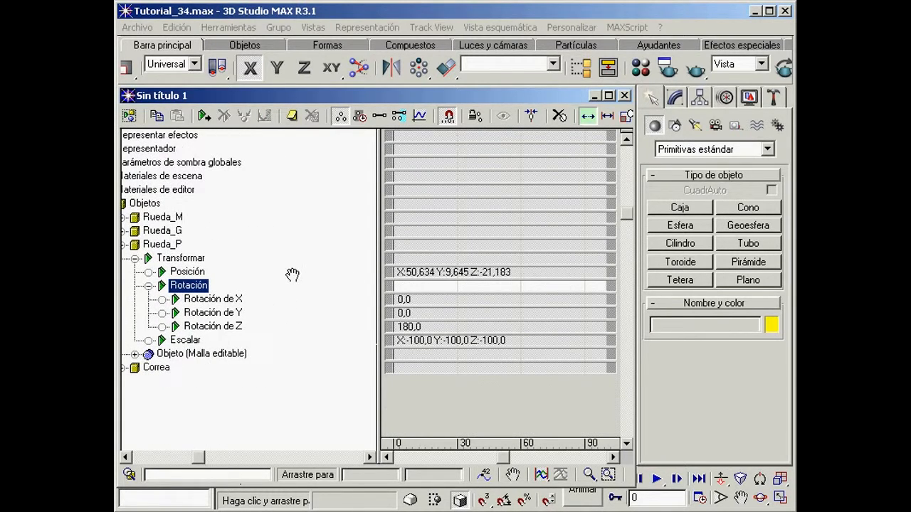
left_click(206, 327)
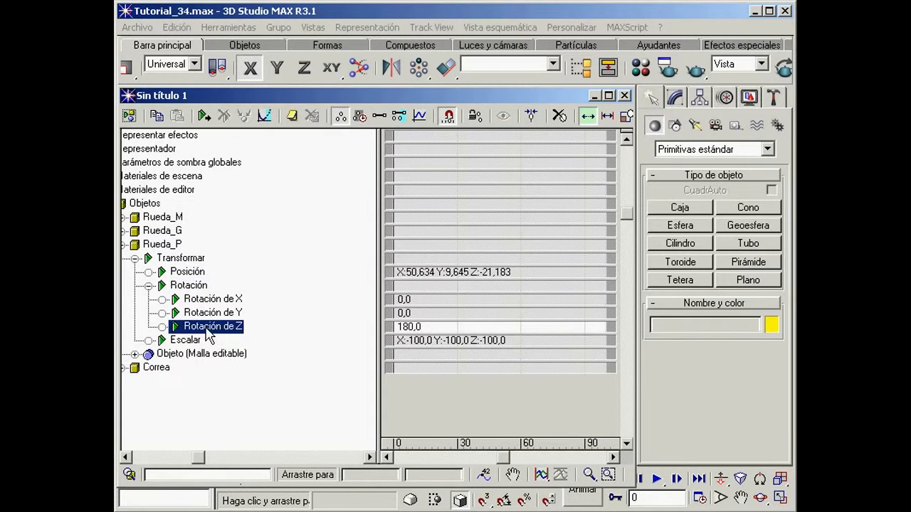
left_click(203, 116)
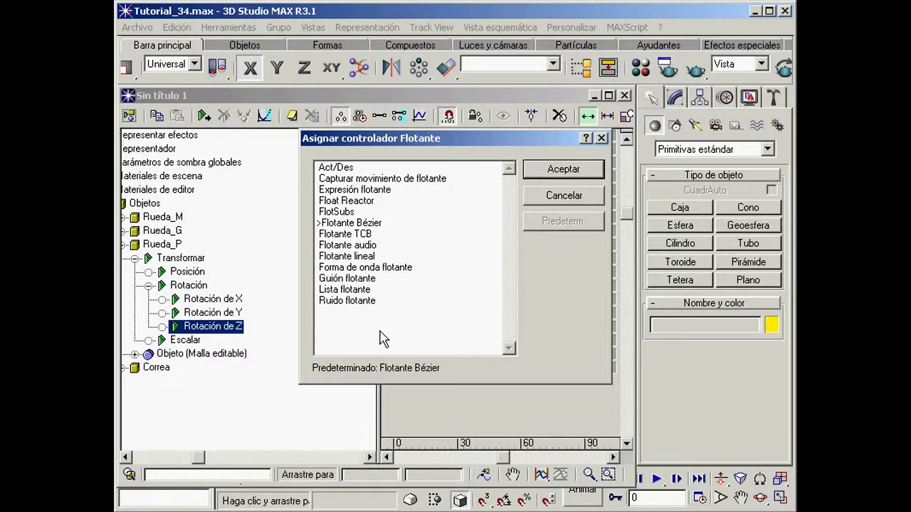
left_click(376, 190)
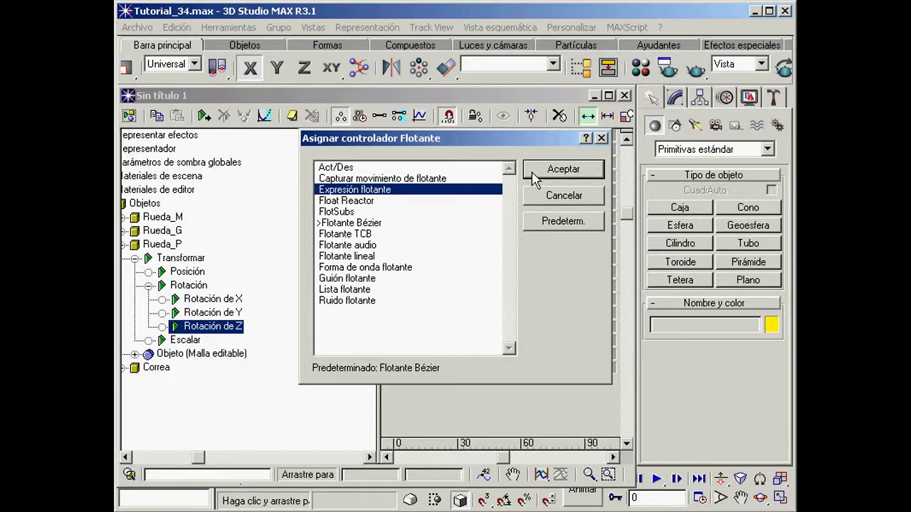
left_click(564, 170)
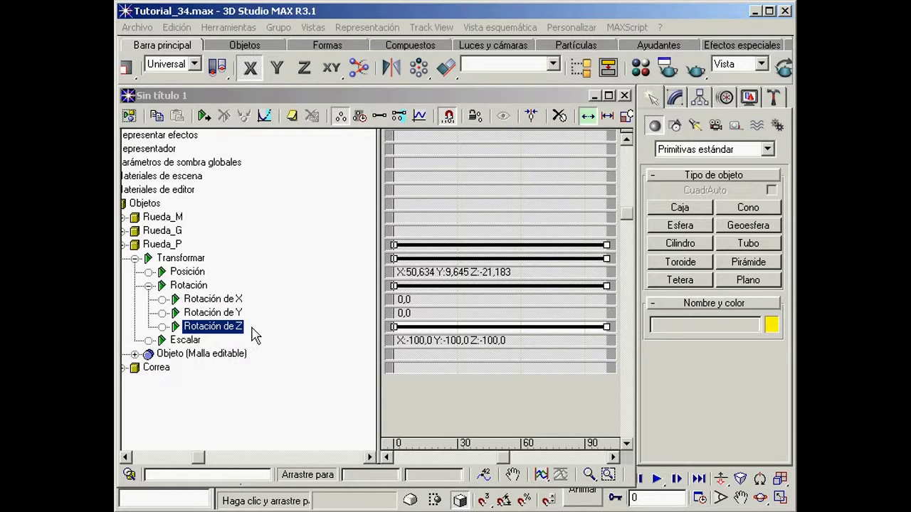
Step: Open the expression properties of Rueda_P's Z rotation and create a vector variable named GProt
right_click(228, 330)
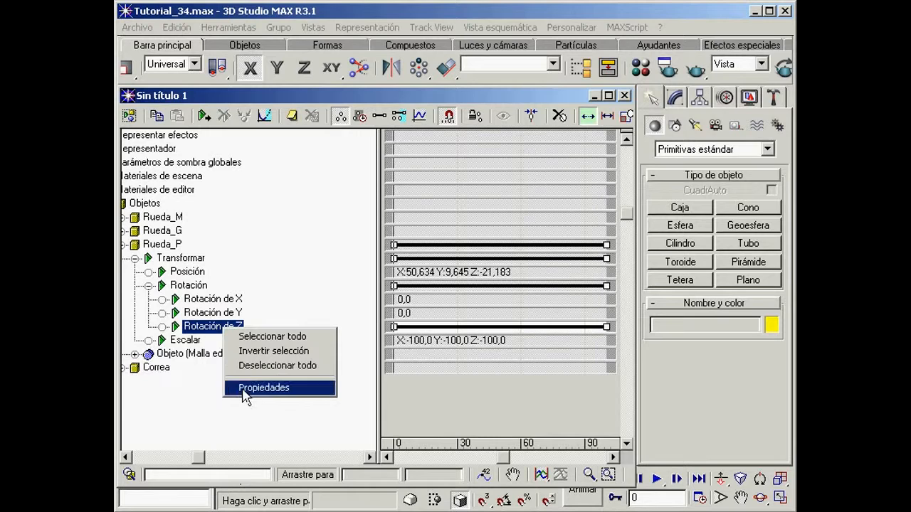
left_click(274, 388)
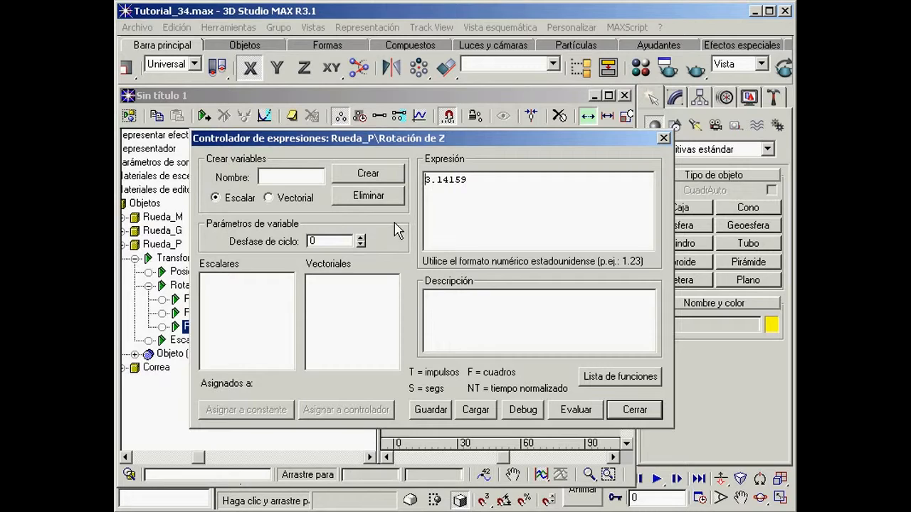
left_click(277, 179)
type("GProt")
left_click(268, 198)
left_click(371, 176)
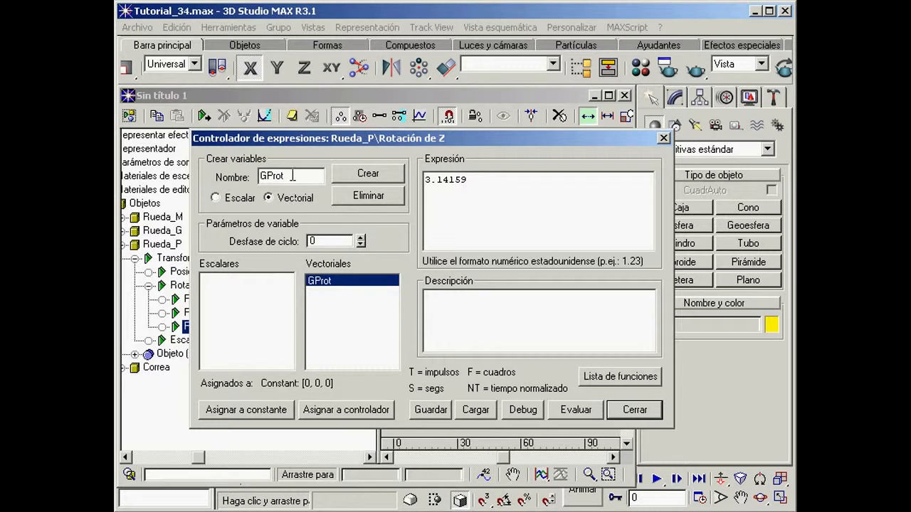
Step: Create a scalar variable named R in the expression controller
left_click_drag(299, 175, 256, 176)
type("R")
left_click(216, 198)
left_click(366, 174)
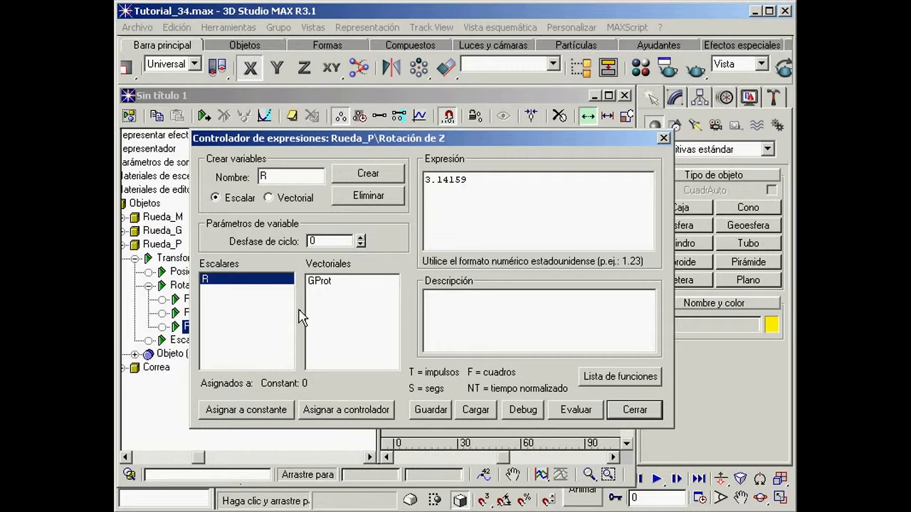
Step: Assign the vector variable GProt to the Posición Bézier controller of Correa
left_click(320, 282)
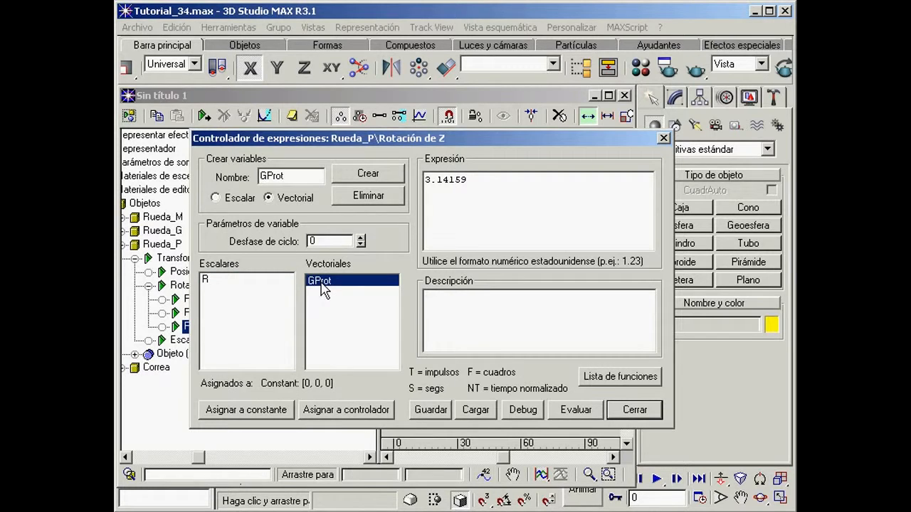
left_click(354, 412)
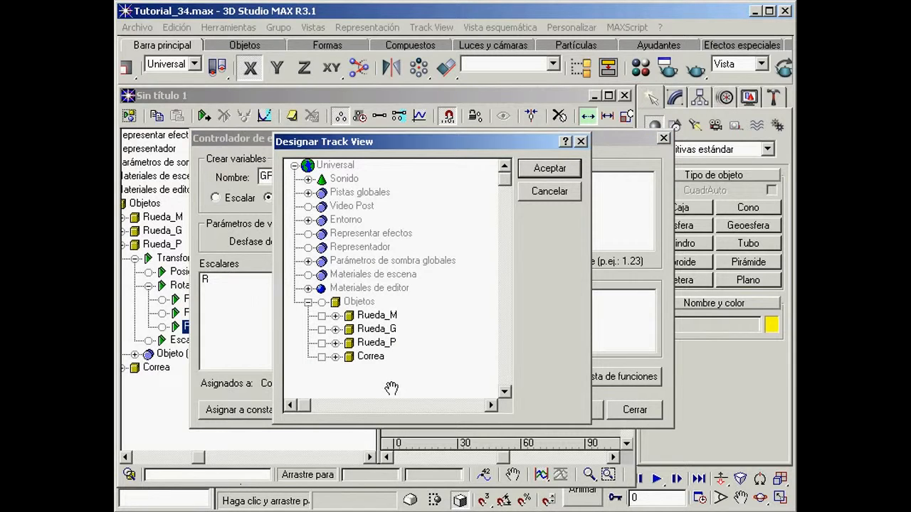
left_click_drag(391, 388, 376, 250)
left_click(320, 220)
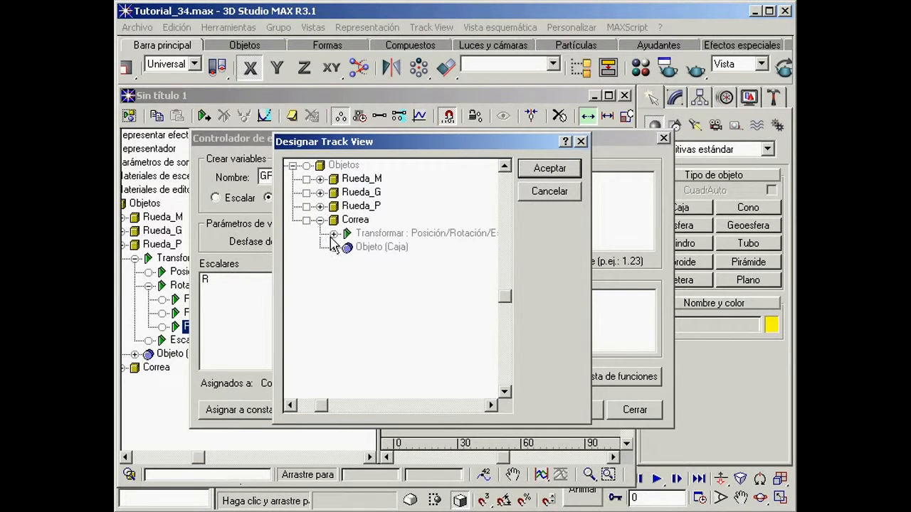
left_click(333, 234)
left_click(435, 249)
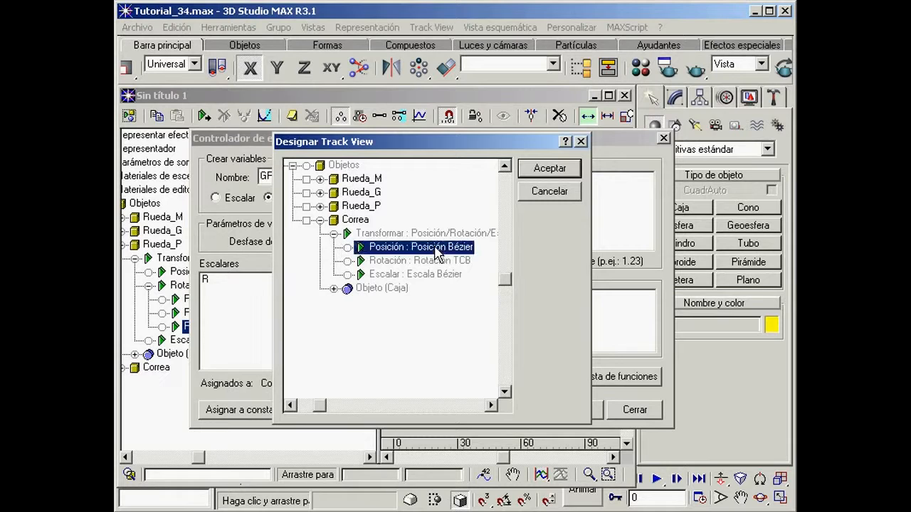
left_click(542, 171)
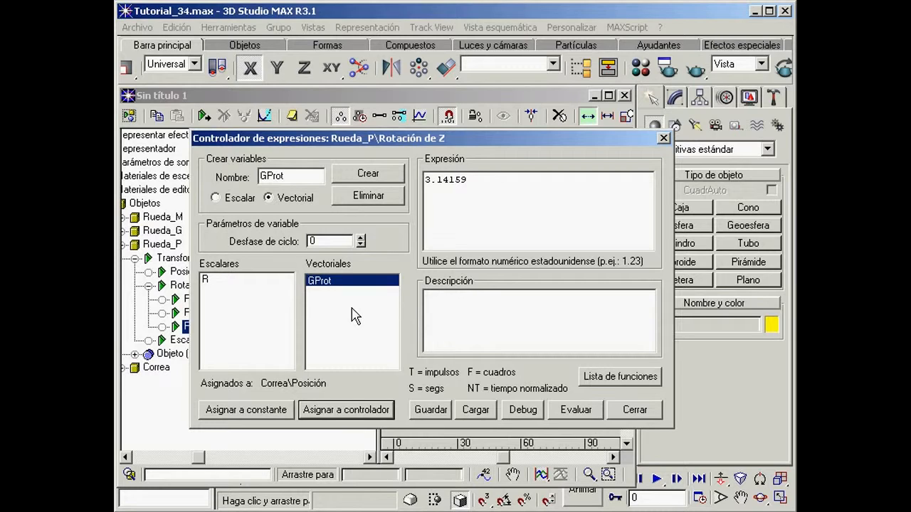
Step: Assign the scalar variable R to a constant value of 15
left_click(208, 281)
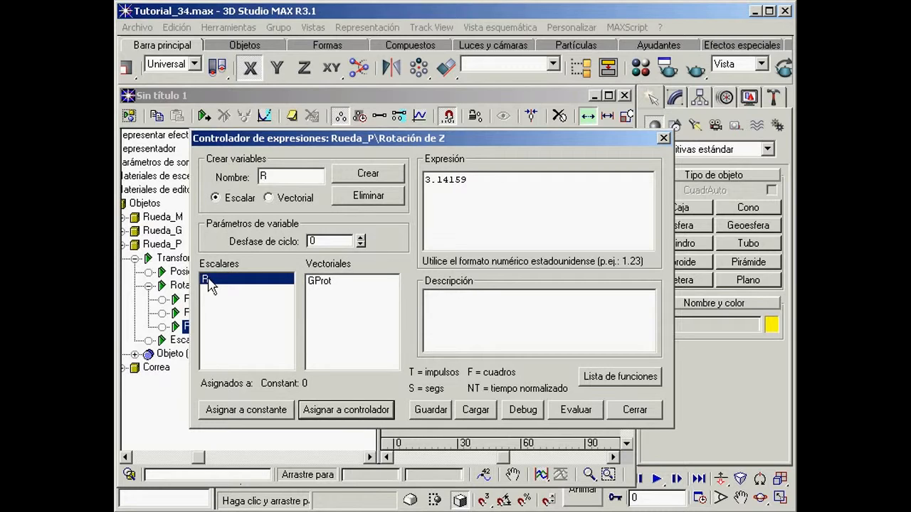
left_click(259, 413)
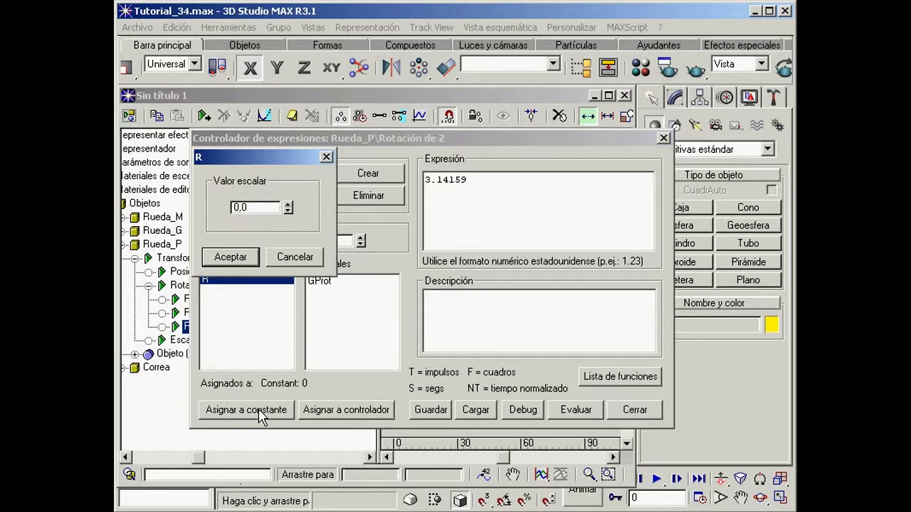
double_click(263, 208)
type("15")
left_click(232, 257)
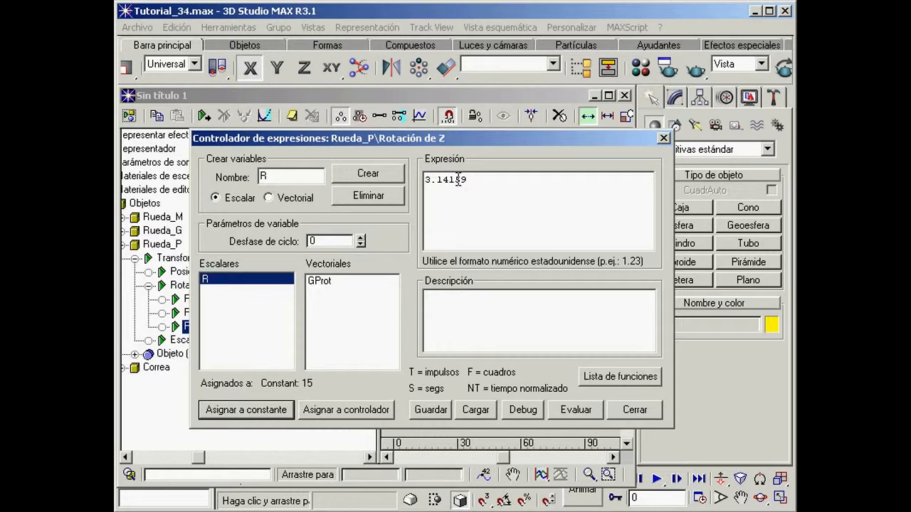
Step: Replace the expression for Rueda_P's Z rotation with (-1*GProt.x/R)+ 3.14159
left_click_drag(469, 180, 425, 179)
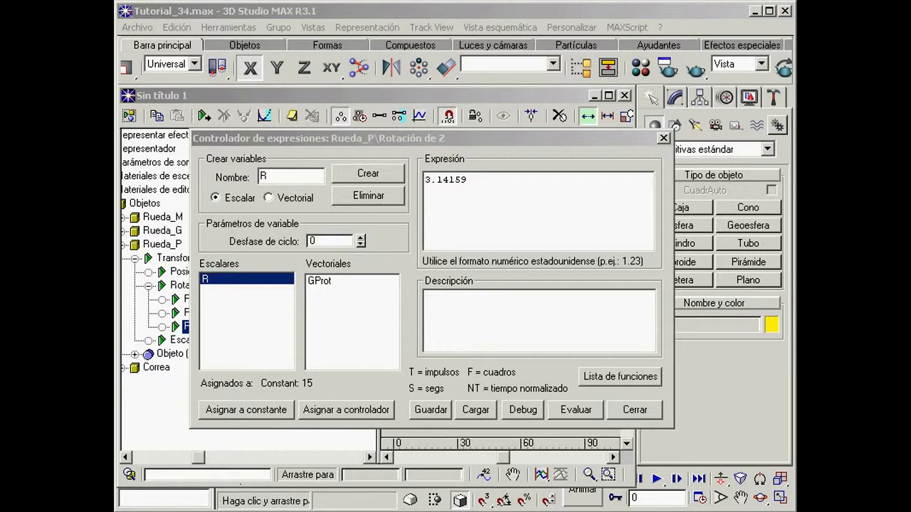
left_click_drag(505, 177, 418, 179)
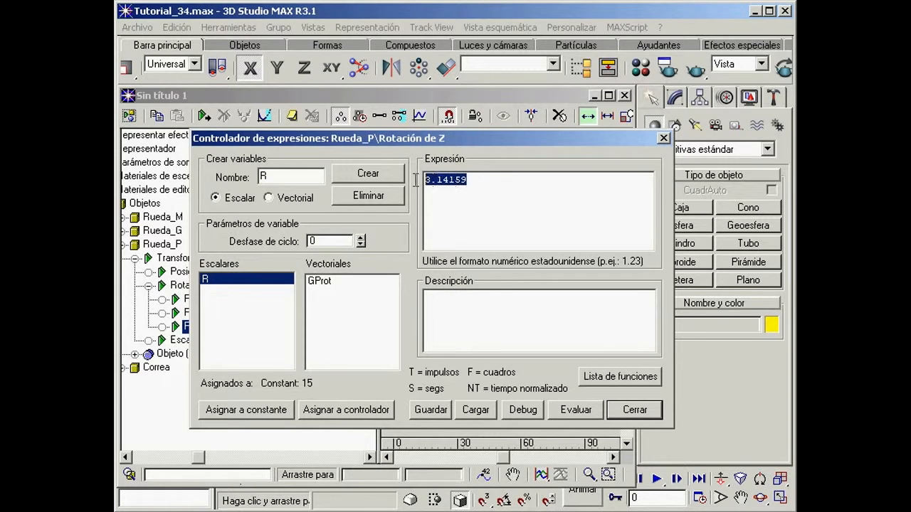
type("(-1*GProt.x/R)+ 3.14159")
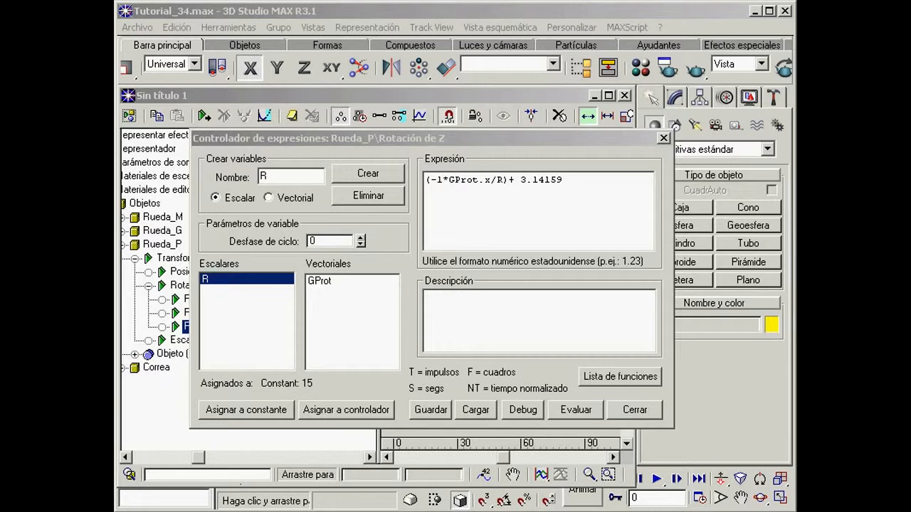
left_click(564, 180)
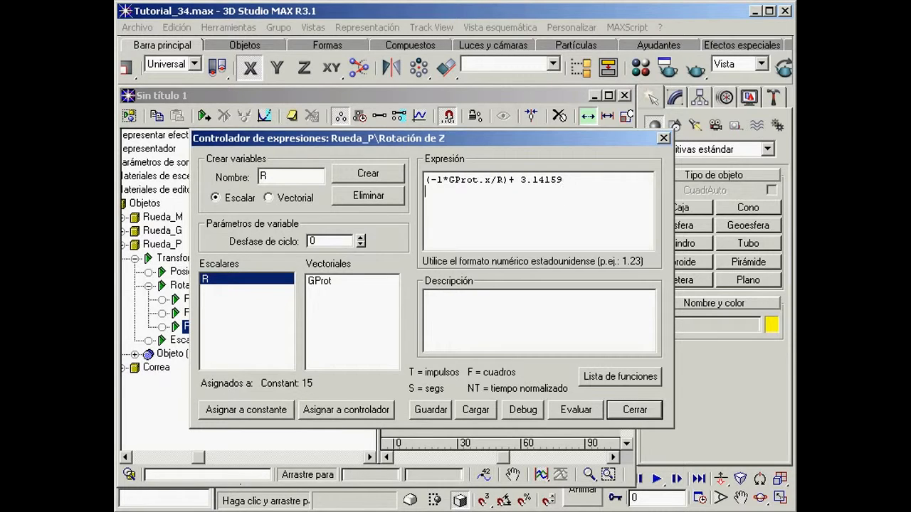
Step: Delete the surplus pasted text below the expression and close the expression controller for Rueda_P's Z rotation
type("(GProt . X / 2 . pi . R)")
left_click_drag(574, 204, 426, 205)
key("Delete")
left_click(634, 411)
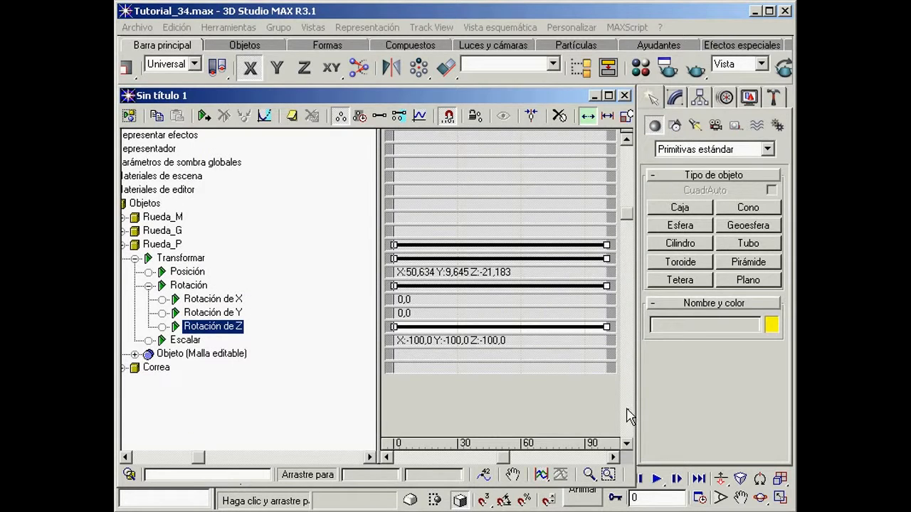
Step: Collapse Rueda_P's tracks and assign the XYZ Euler controller to Rueda_G's Rotación track
left_click_drag(282, 287, 354, 300)
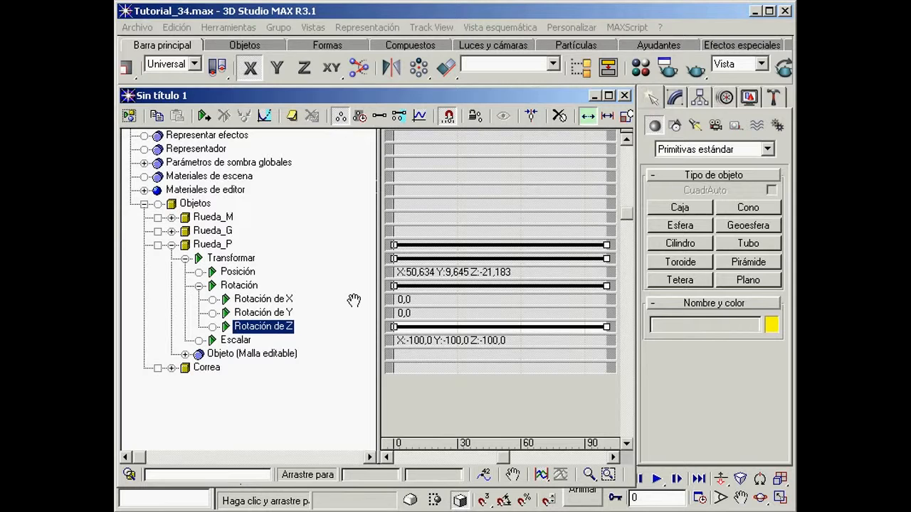
left_click(171, 244)
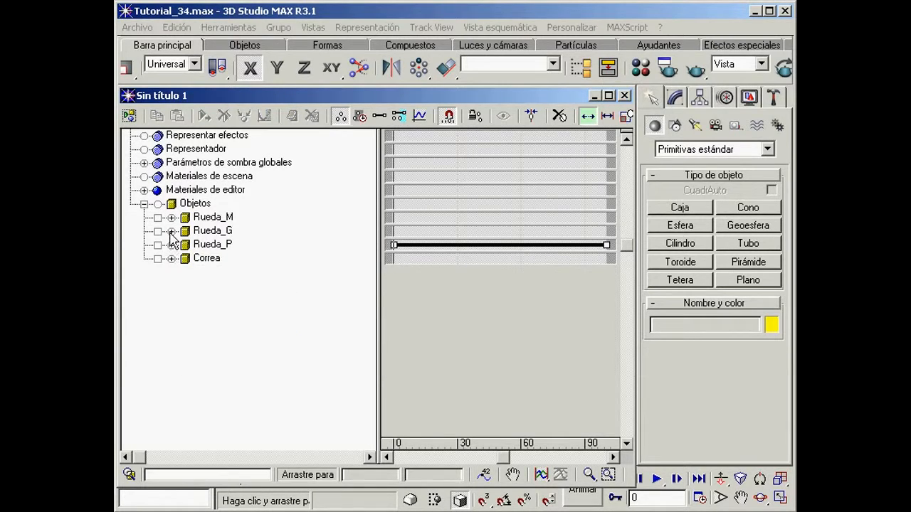
left_click(171, 231)
left_click(184, 244)
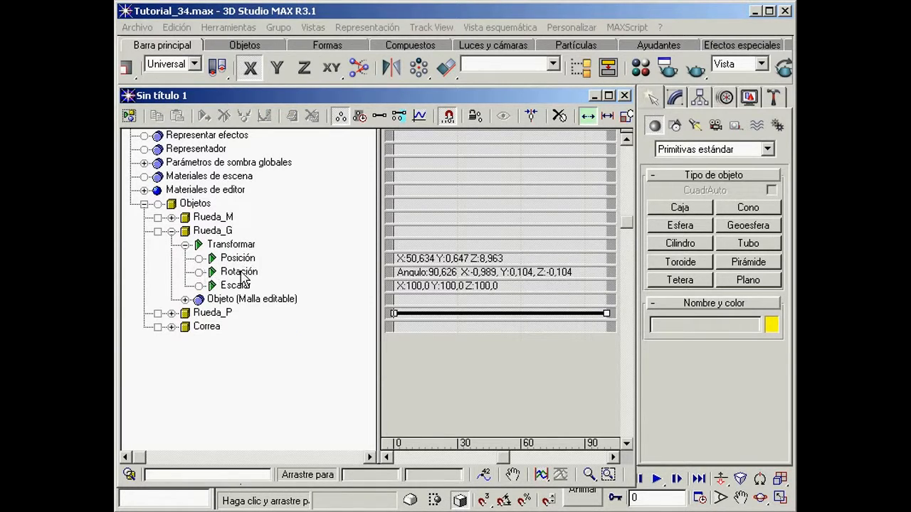
left_click(239, 272)
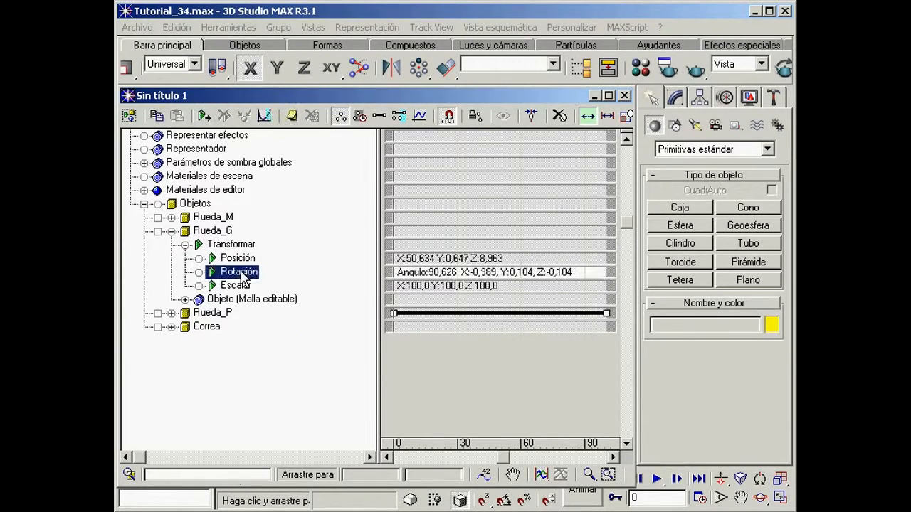
left_click(204, 116)
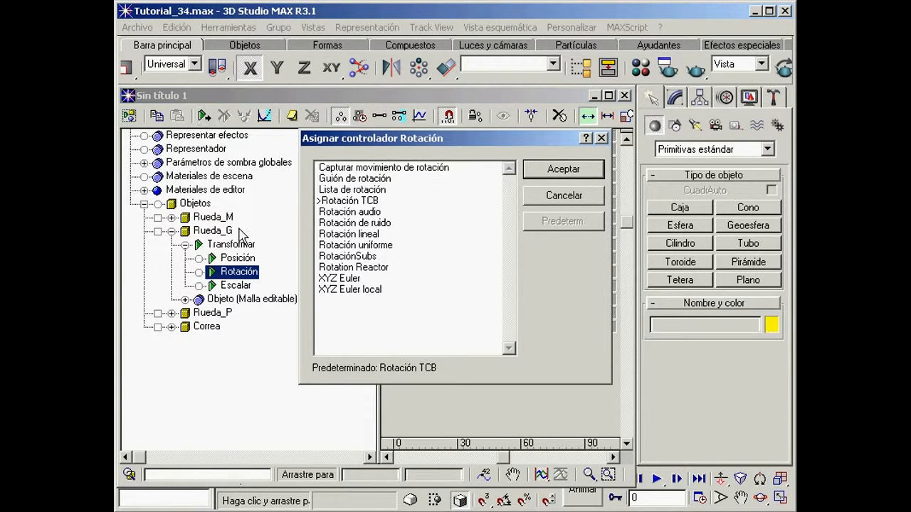
left_click(346, 280)
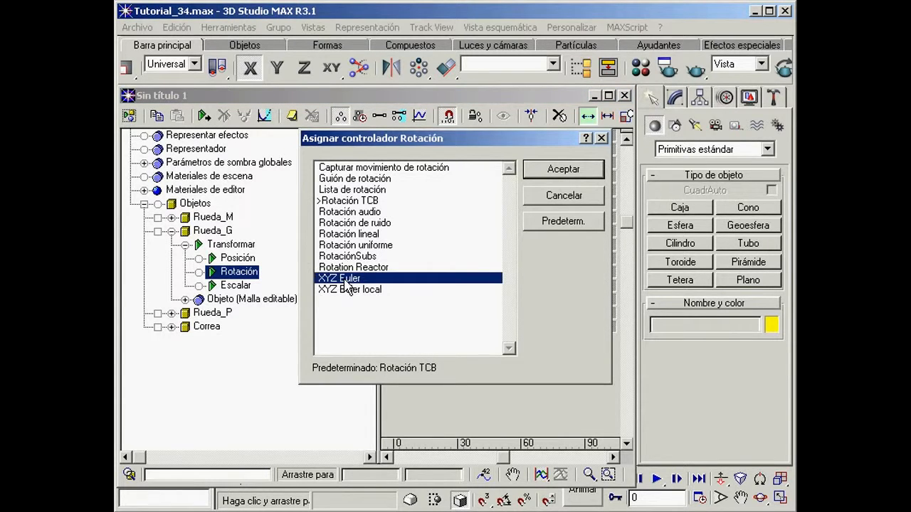
left_click(563, 170)
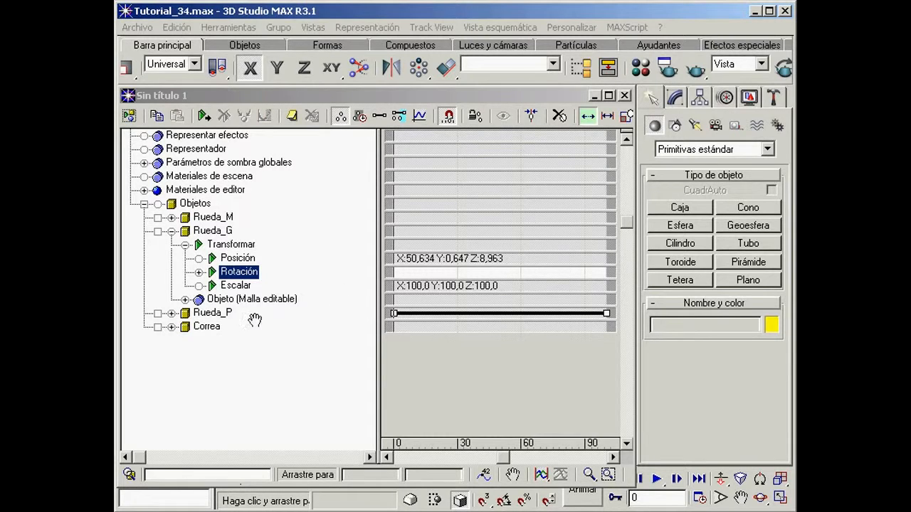
Step: Assign the Expresión flotante controller to Rueda_G's Rotación de Y track
left_click(199, 273)
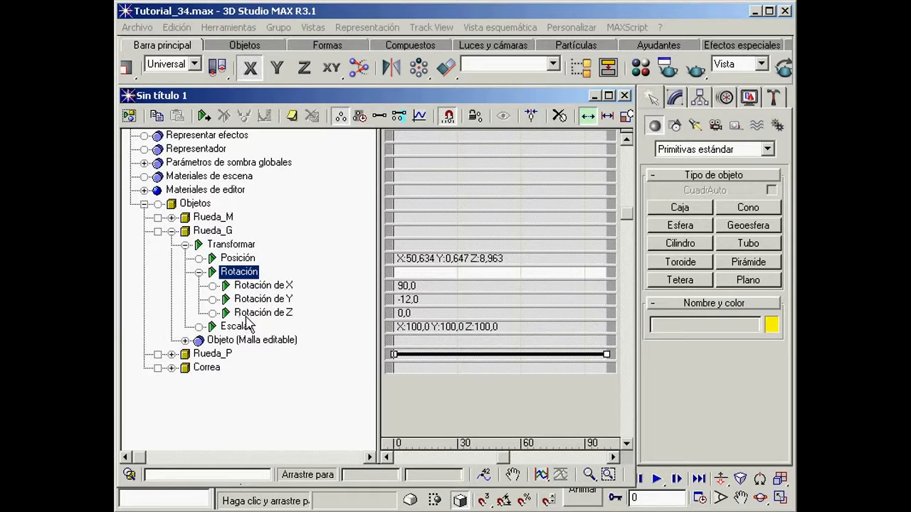
left_click(261, 301)
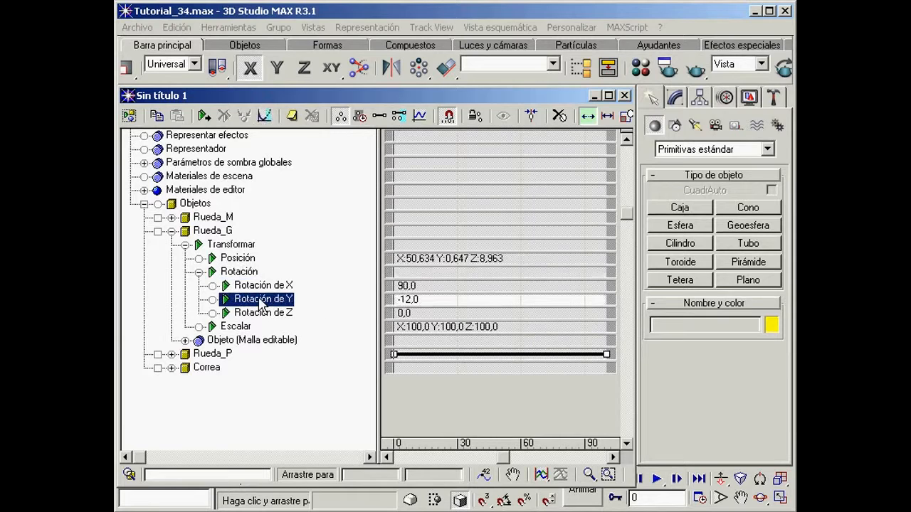
left_click(204, 116)
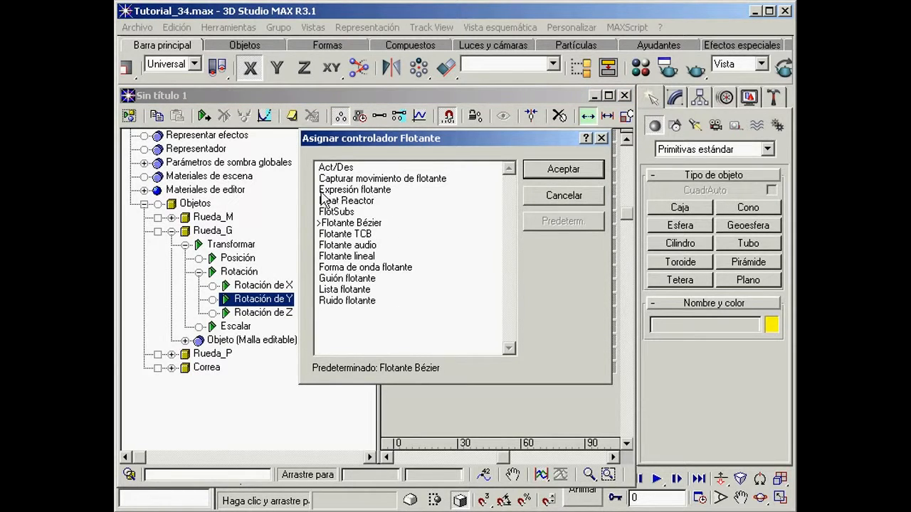
left_click(351, 189)
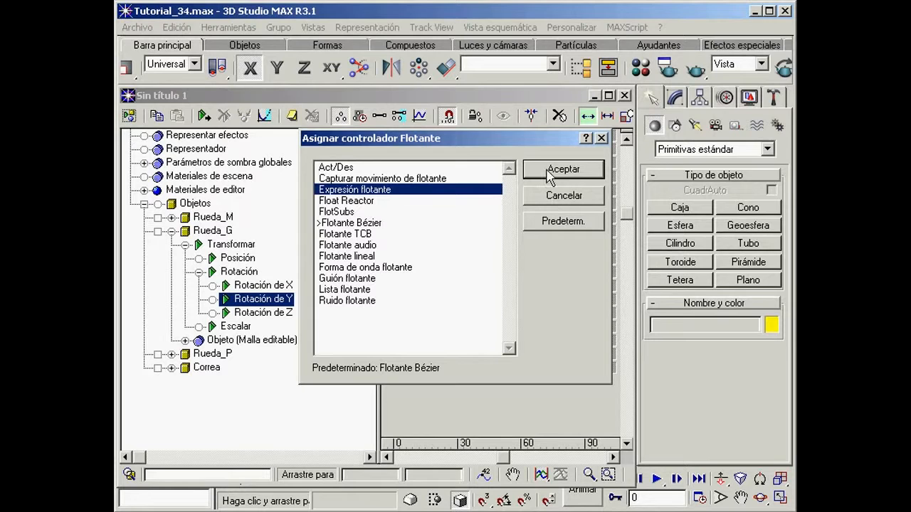
left_click(578, 175)
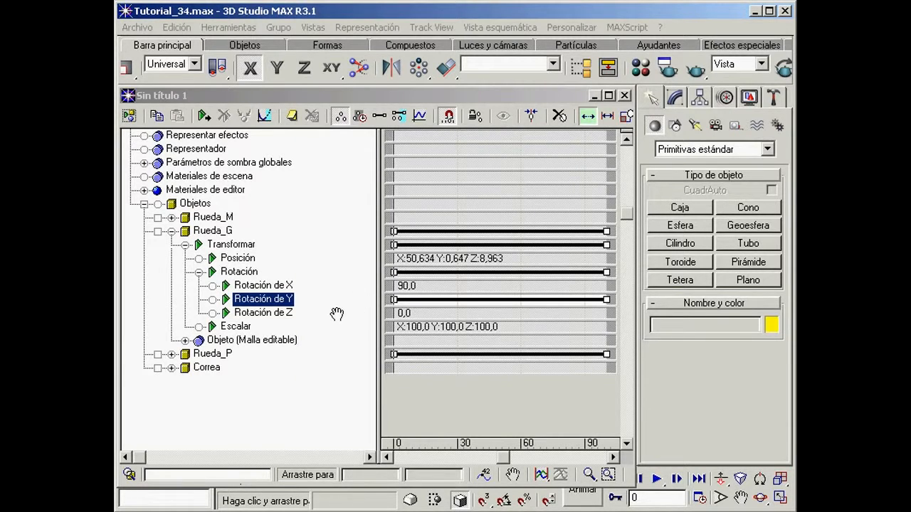
Step: Open the expression properties of Rueda_G's Y rotation and create a scalar variable named GGrot
right_click(269, 300)
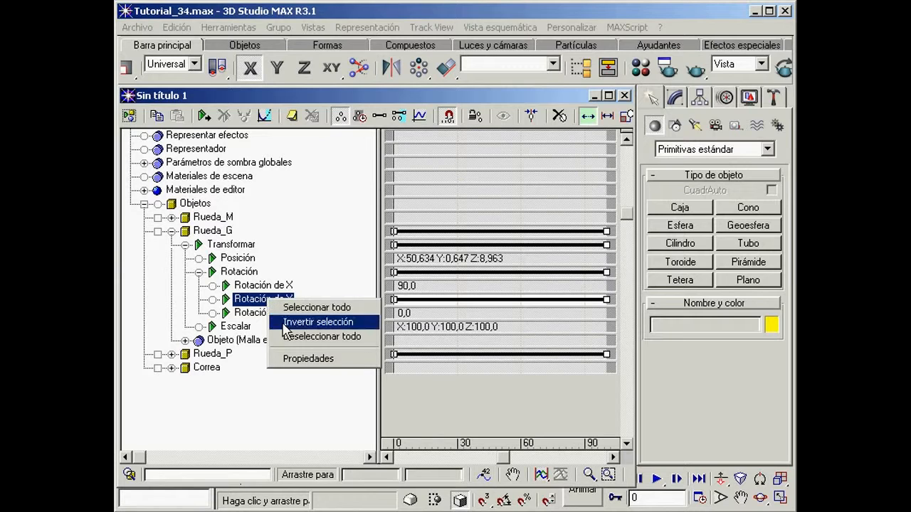
left_click(320, 360)
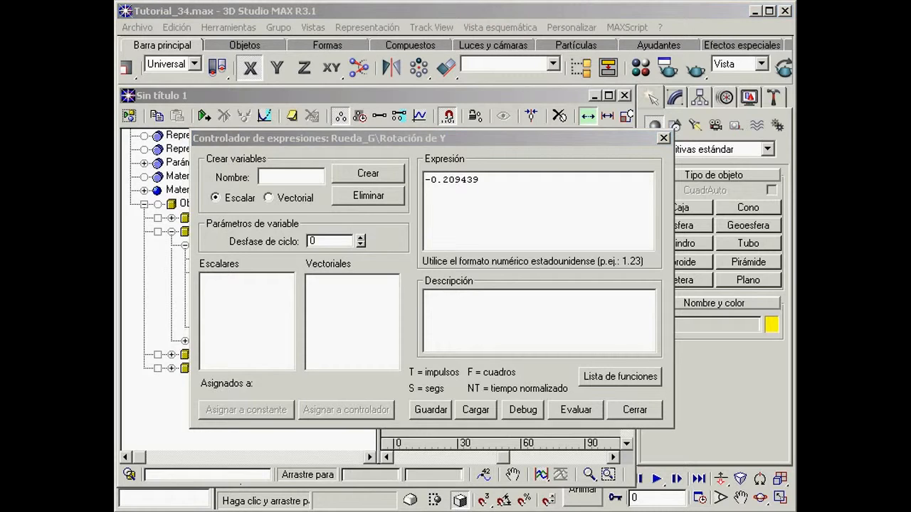
left_click(455, 146)
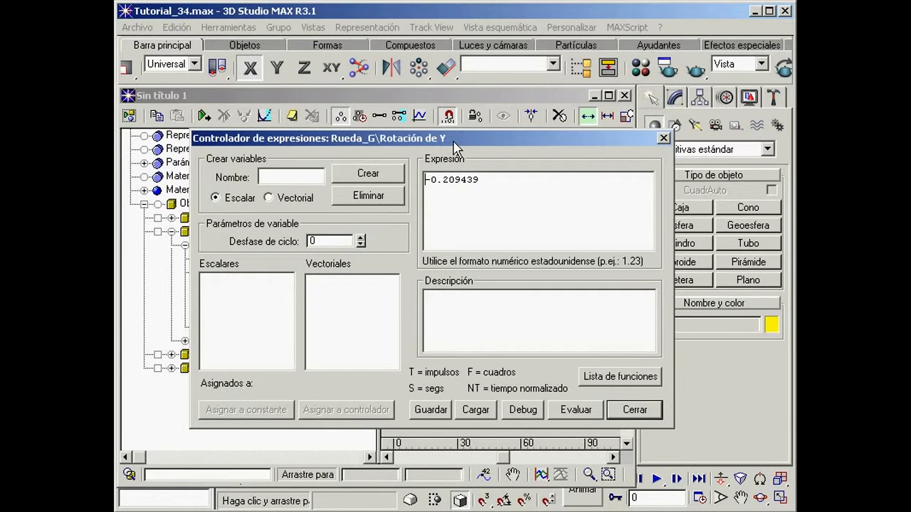
left_click(283, 178)
type("GGrot")
left_click(377, 176)
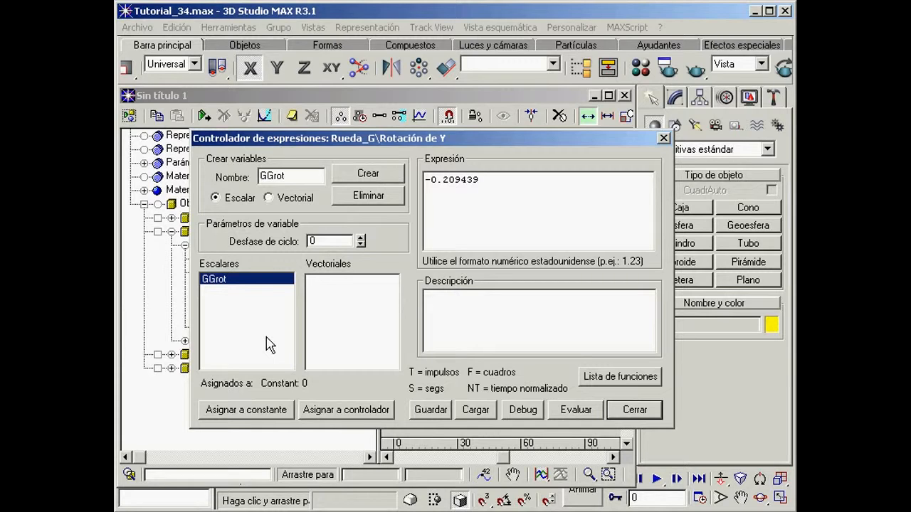
Step: Assign the scalar variable GGrot to the Rotación de Z expression controller of Rueda_P
left_click(347, 410)
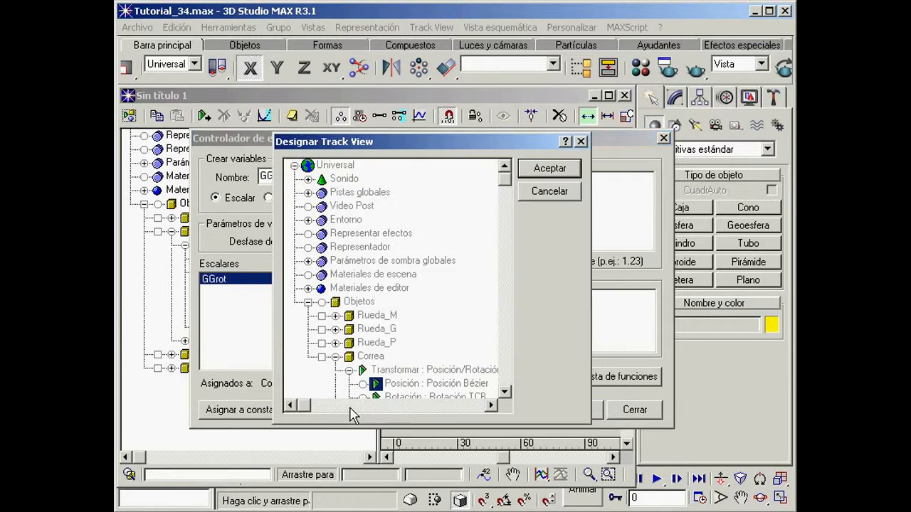
left_click(336, 357)
middle_click_drag(427, 350, 412, 247)
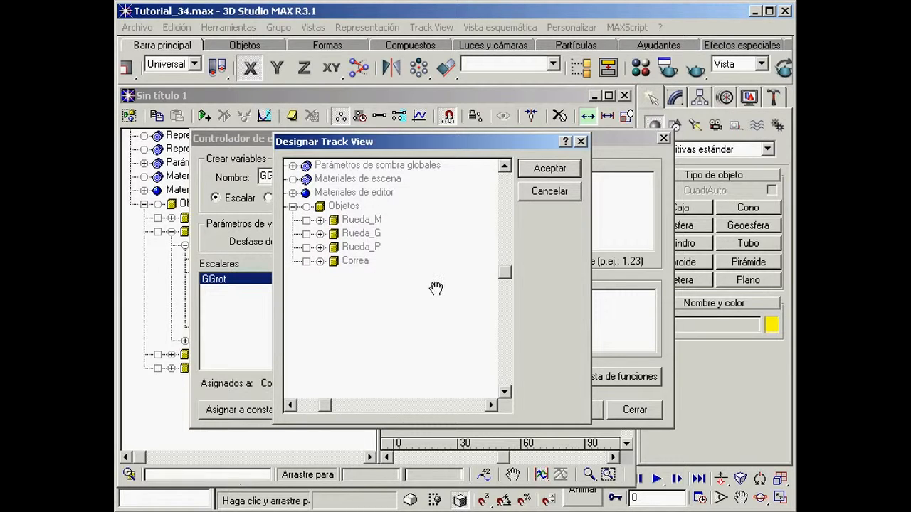
left_click(320, 247)
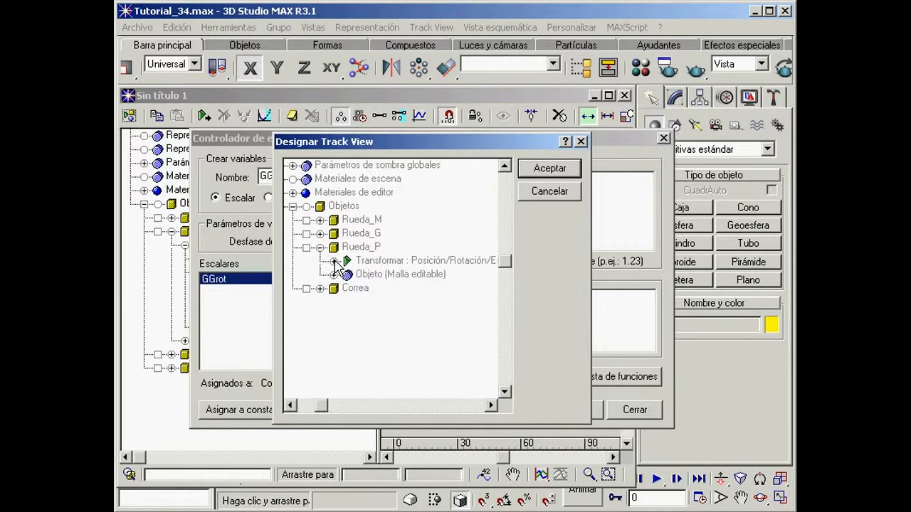
left_click(333, 260)
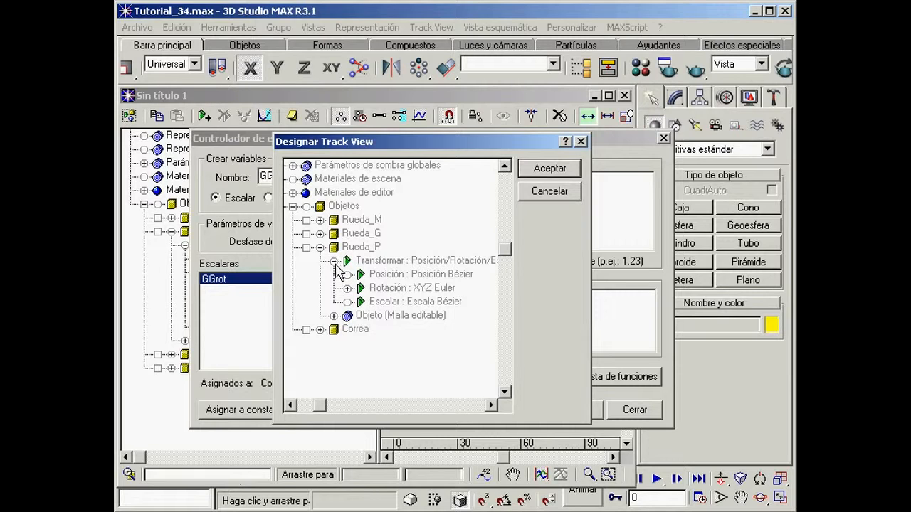
left_click(347, 288)
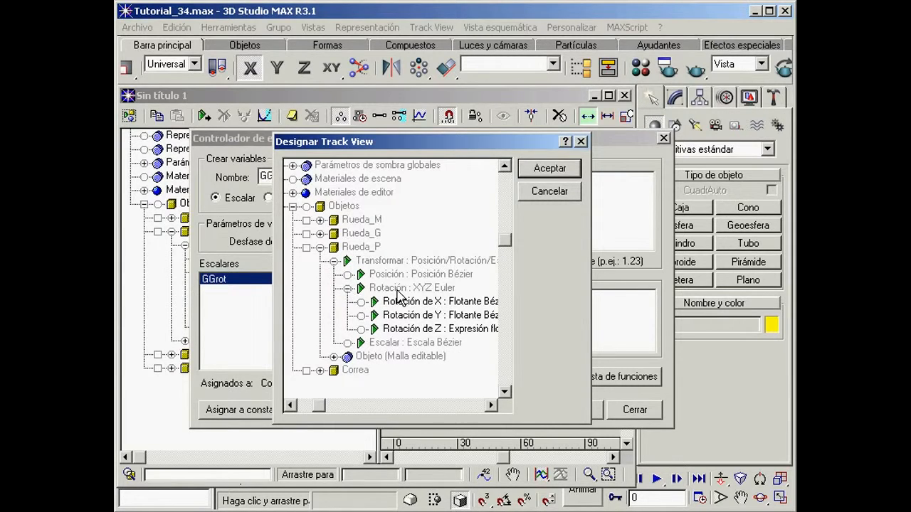
left_click(419, 330)
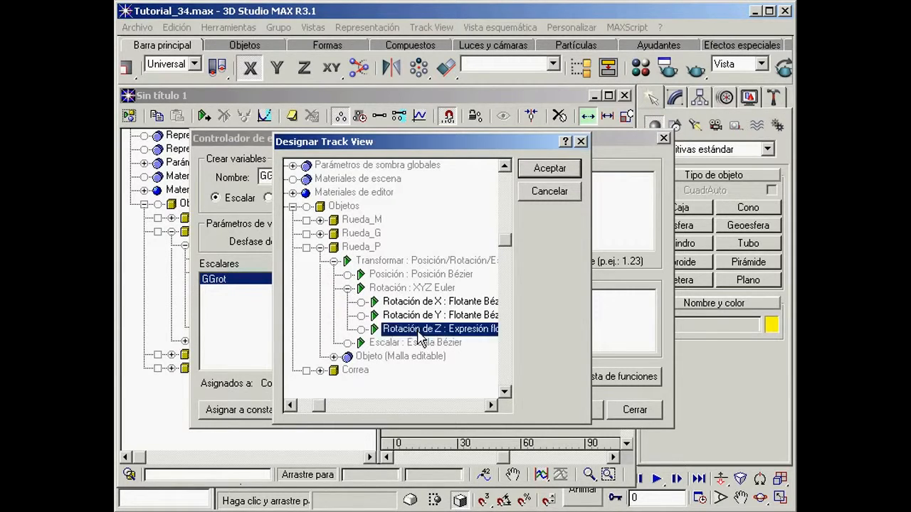
left_click(552, 172)
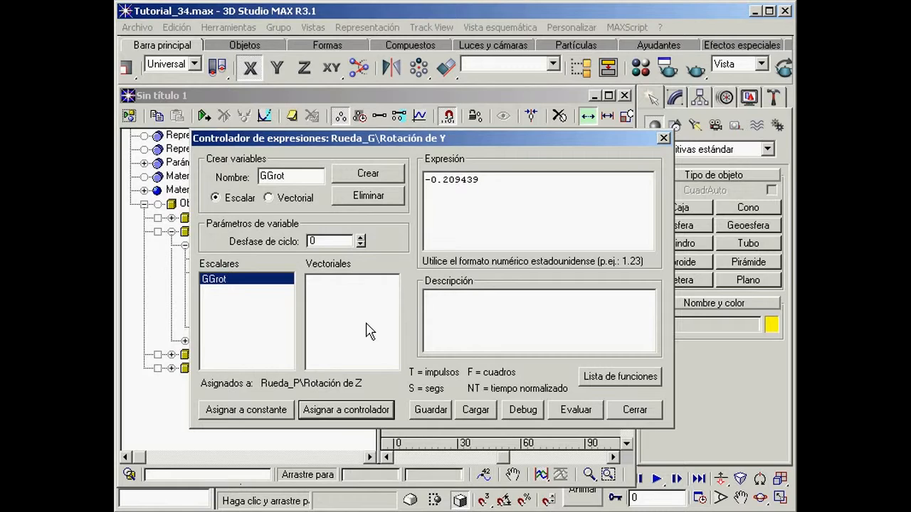
Step: Set the expression for Rueda_G's Y rotation to ((-1/3)*GGrot) -0.209439, evaluate it and close the expression controller
left_click_drag(518, 182, 411, 180)
type("((-1/3)*GGrot) -0.209439")
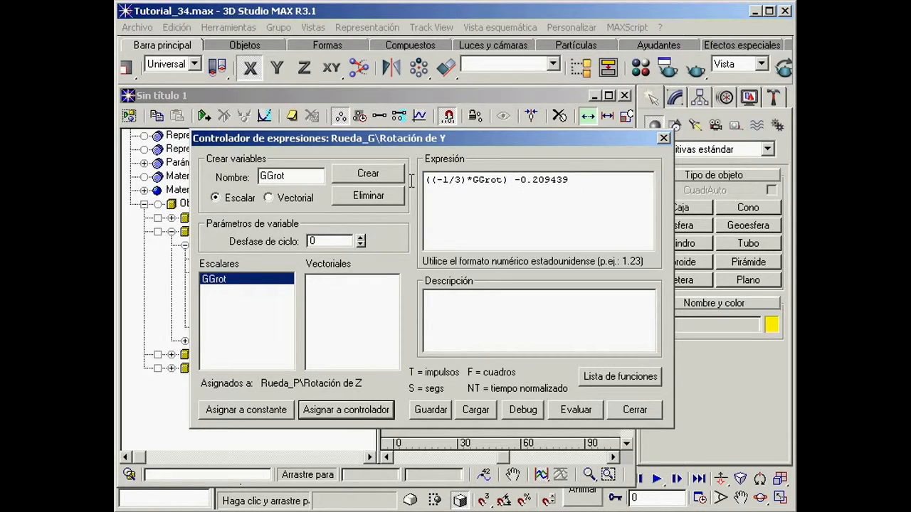
left_click_drag(465, 183, 443, 183)
left_click(578, 415)
left_click(634, 410)
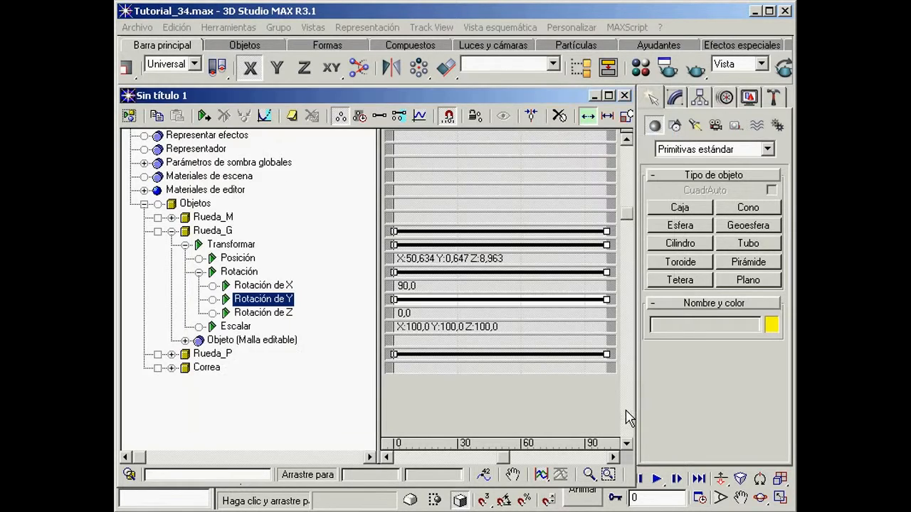
Step: Collapse Rueda_G's tracks and assign the XYZ Euler controller to Rueda_M's Rotación track
left_click(171, 231)
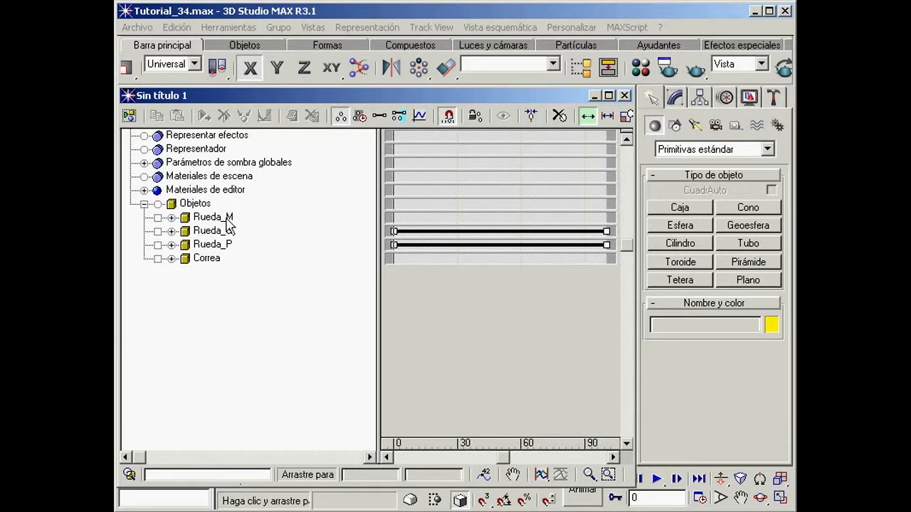
left_click(172, 218)
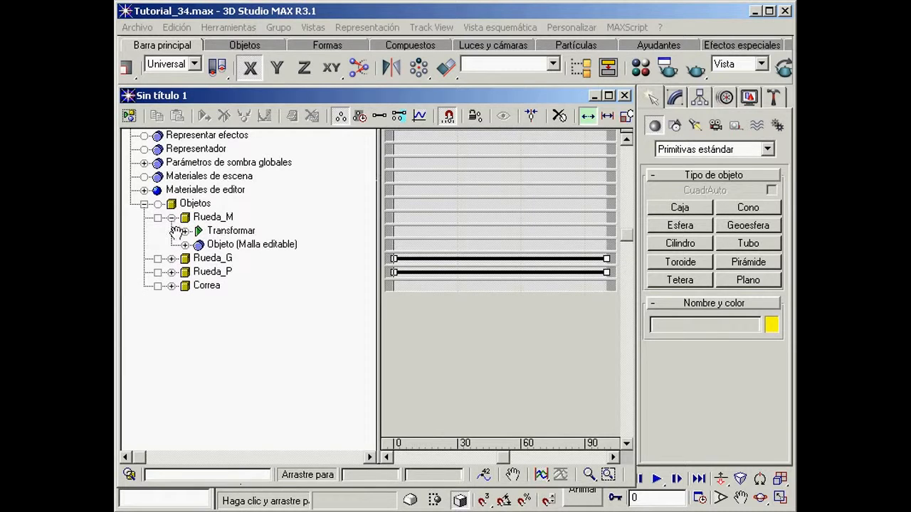
left_click(184, 231)
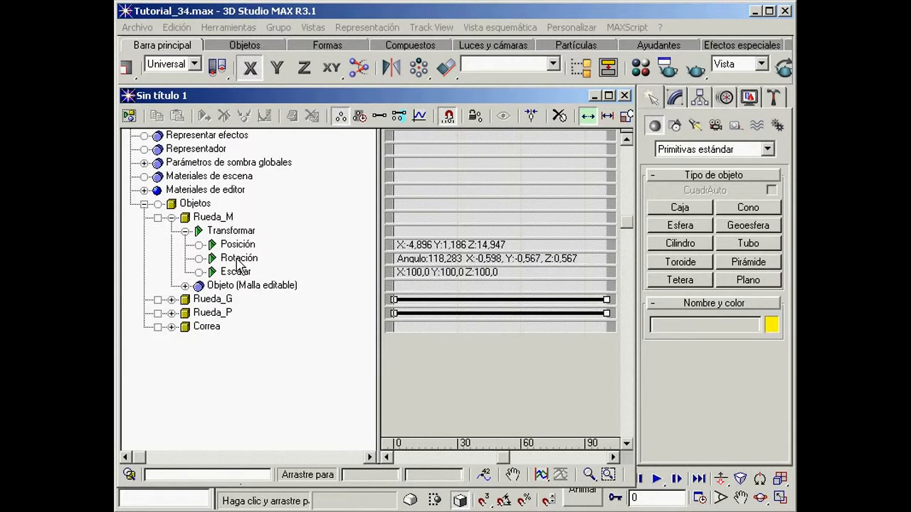
left_click(237, 259)
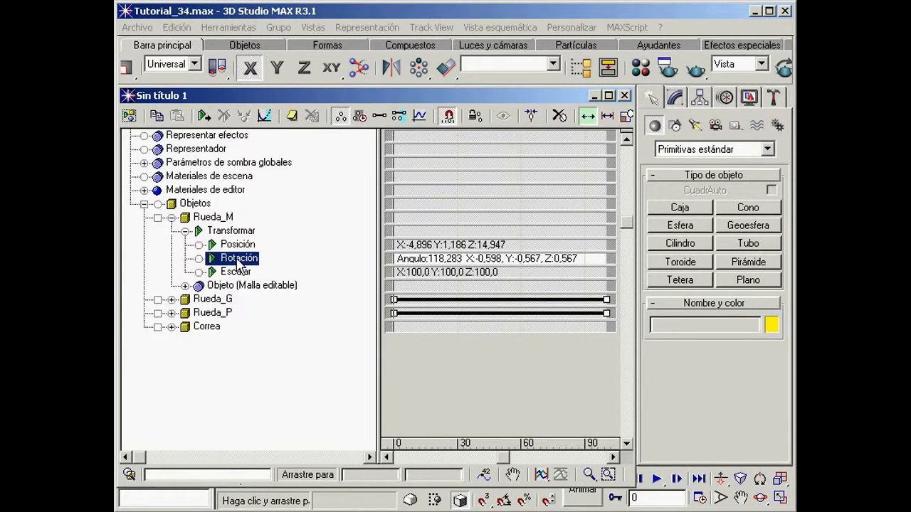
left_click(204, 117)
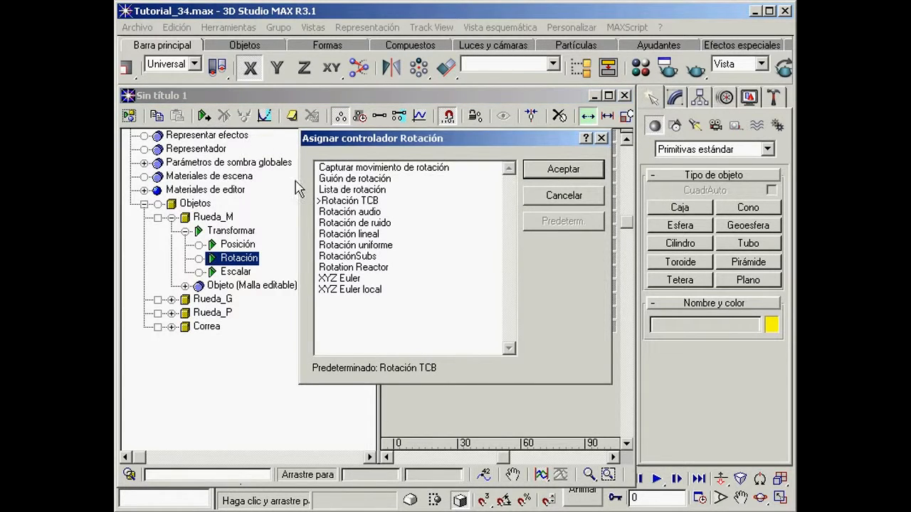
left_click(355, 279)
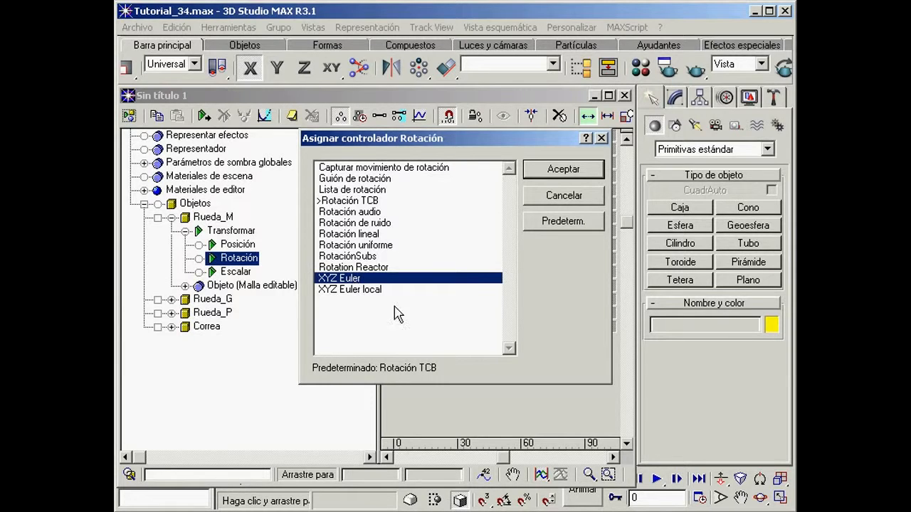
left_click(564, 171)
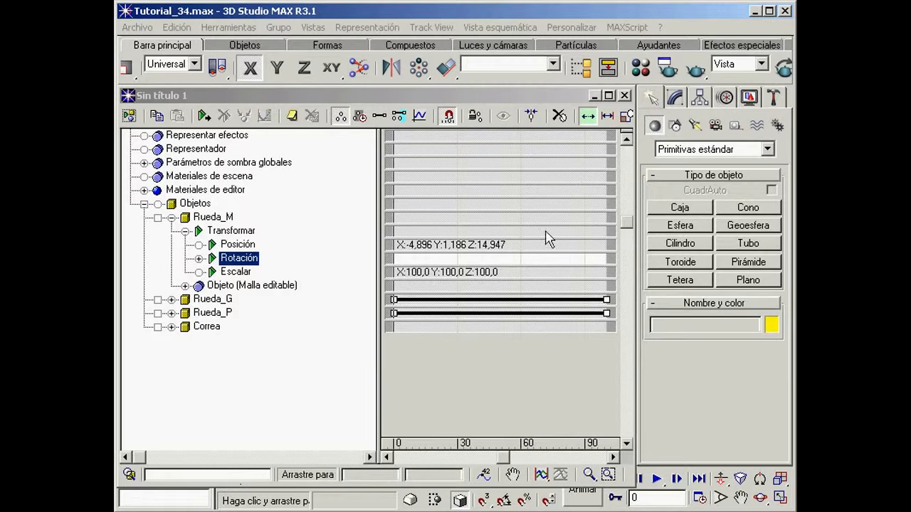
Step: Assign the Expresión flotante controller to the Rotación de Y track of Rueda_M
left_click(200, 259)
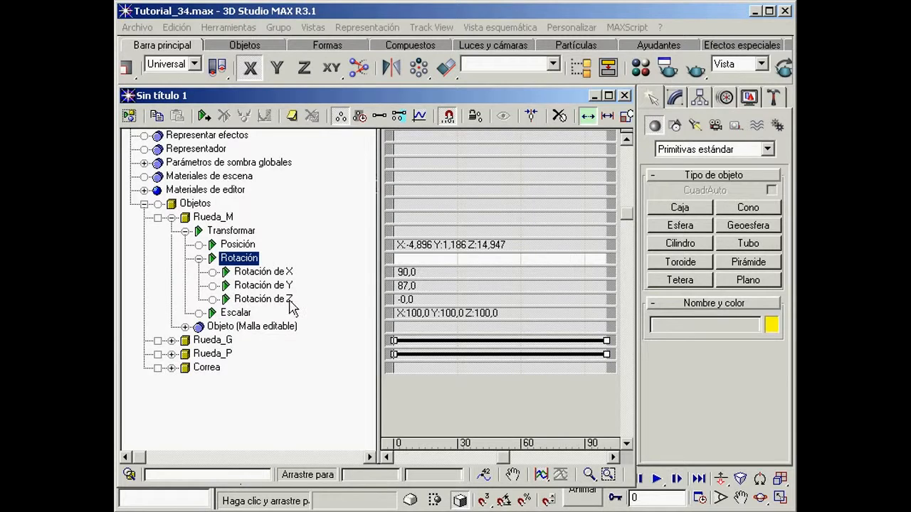
left_click(254, 287)
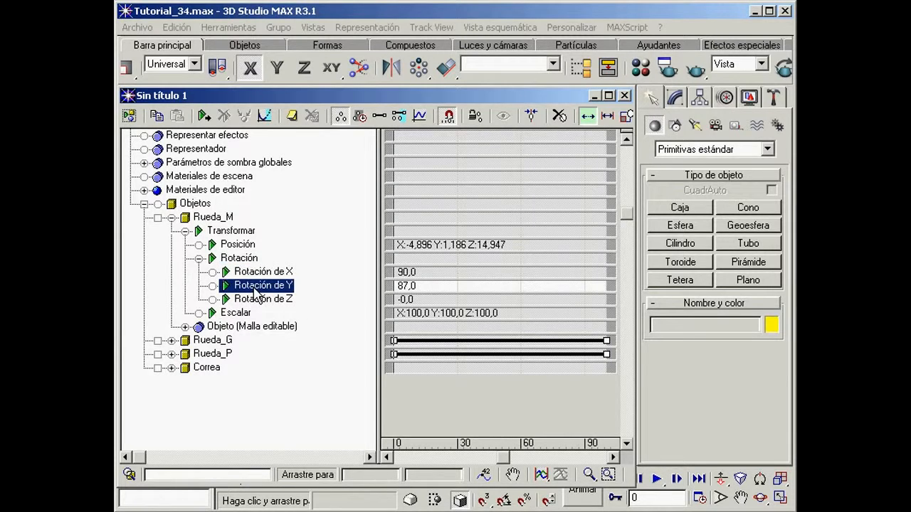
left_click(204, 116)
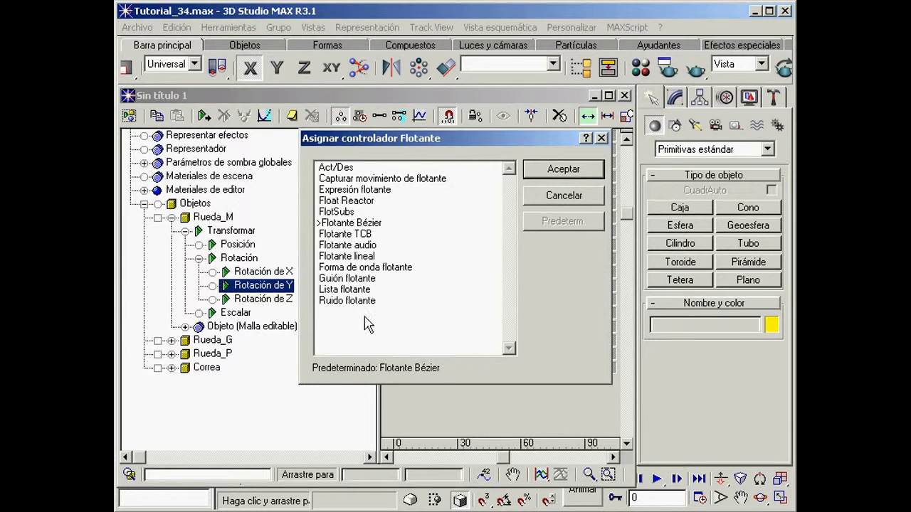
left_click(370, 192)
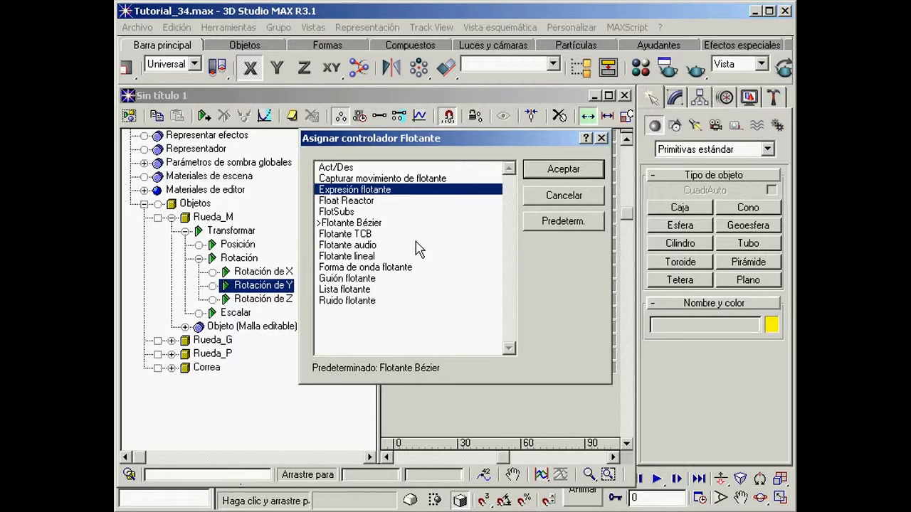
left_click(562, 170)
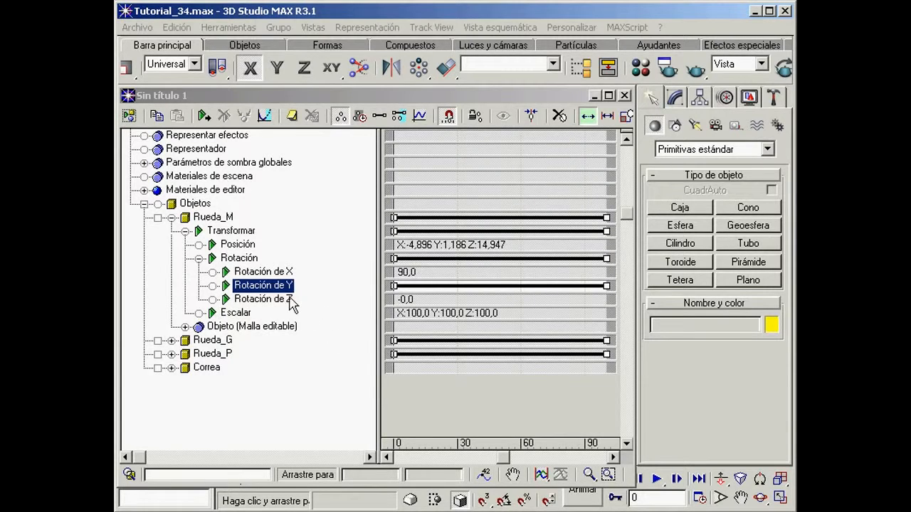
Step: Open the expression properties of Rueda_M's Y rotation and create a scalar variable named GMrot
right_click(271, 292)
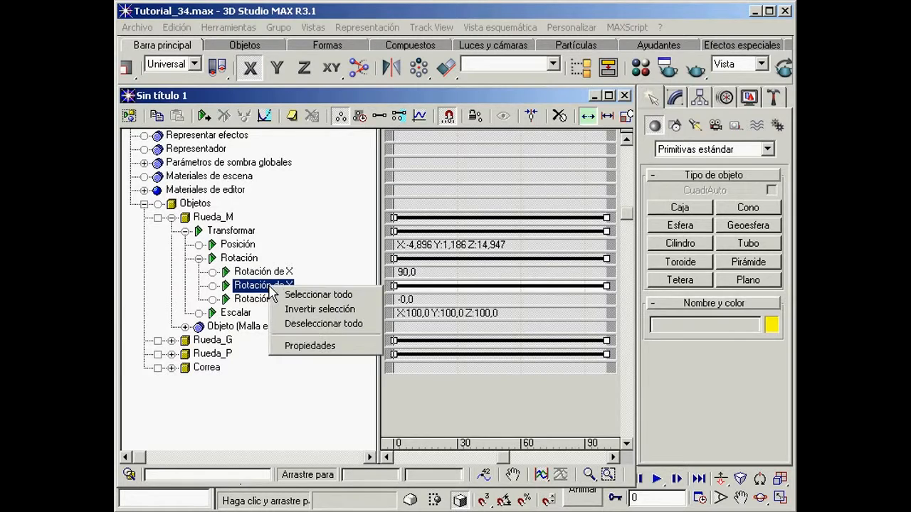
left_click(321, 350)
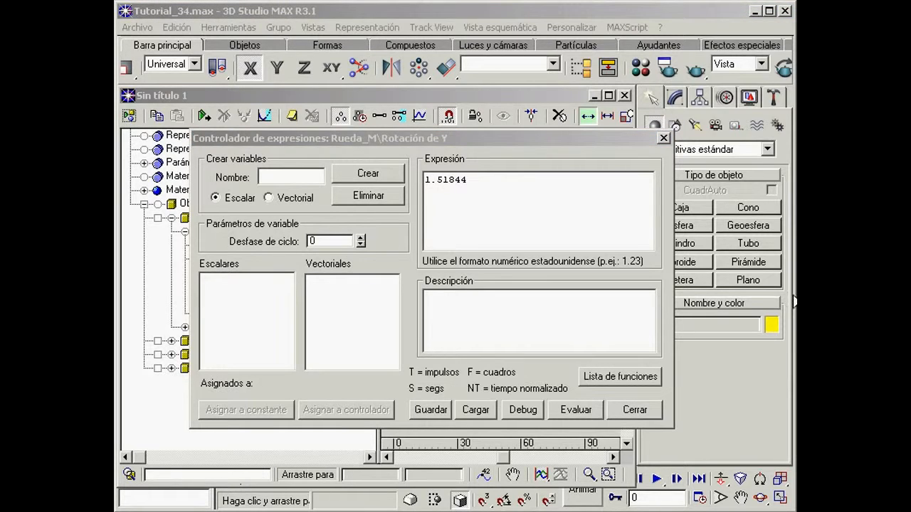
left_click(494, 146)
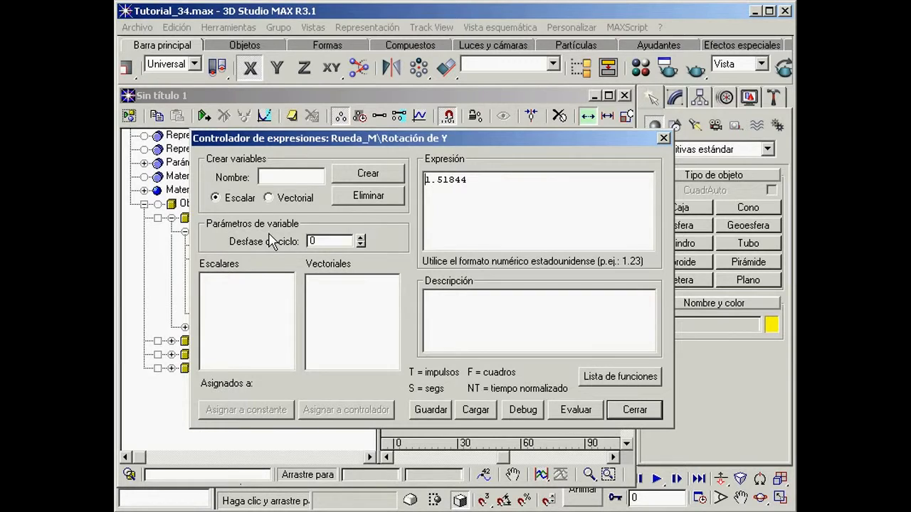
left_click(273, 178)
type("GMrot")
left_click(369, 175)
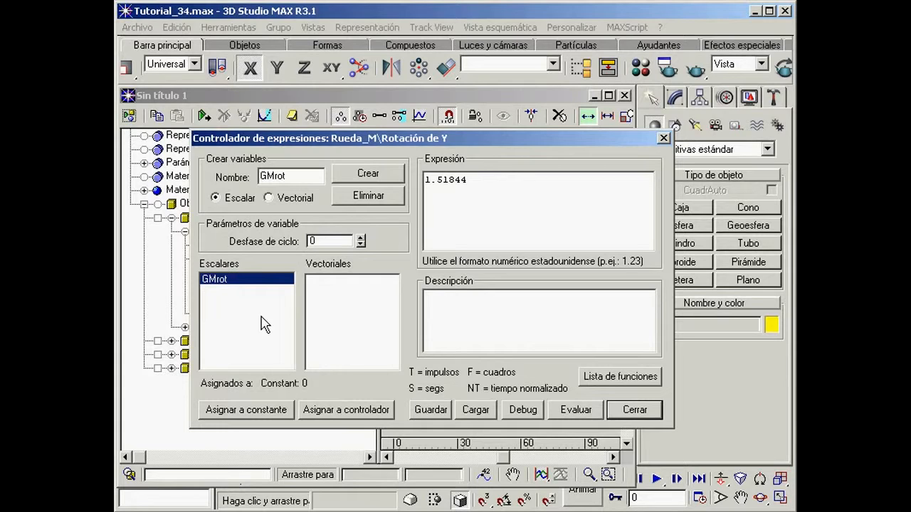
Step: Assign the scalar variable GMrot to the Rotación de Y expression controller of Rueda_G
left_click(353, 415)
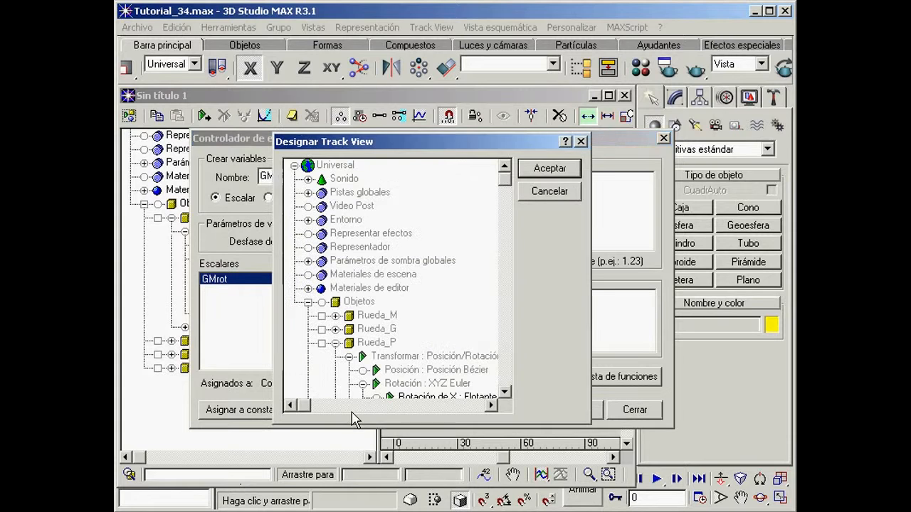
left_click(335, 343)
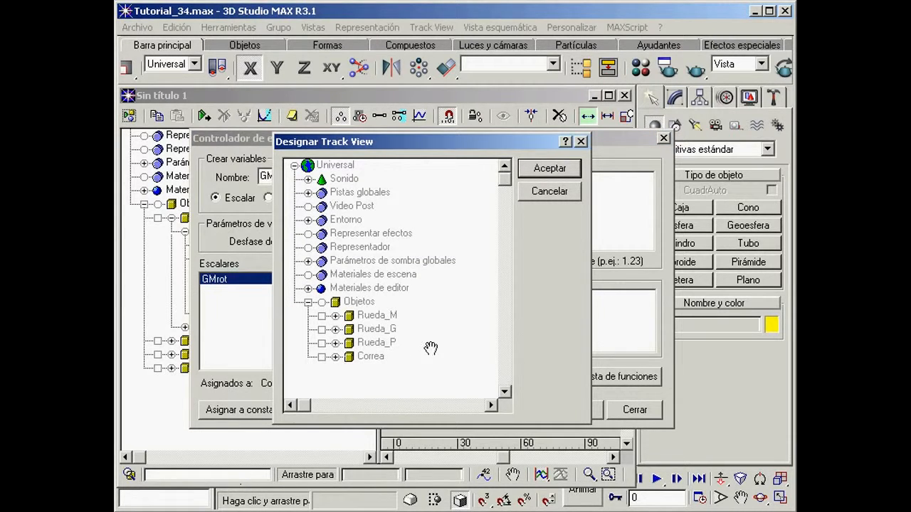
left_click_drag(432, 335, 425, 251)
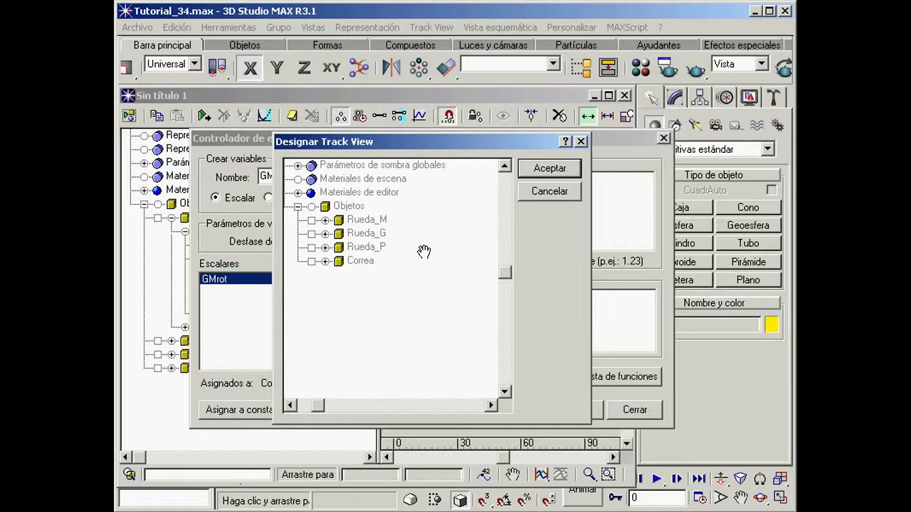
left_click(325, 234)
left_click(339, 247)
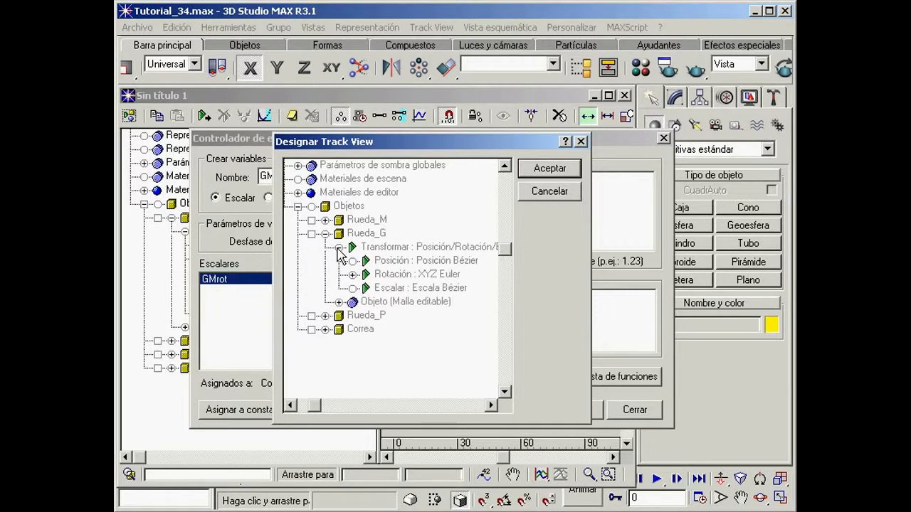
left_click(352, 274)
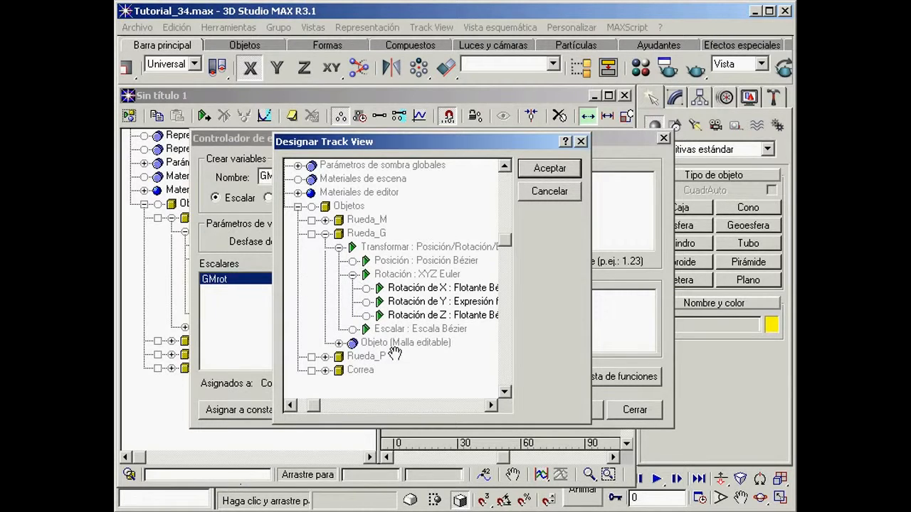
left_click(446, 301)
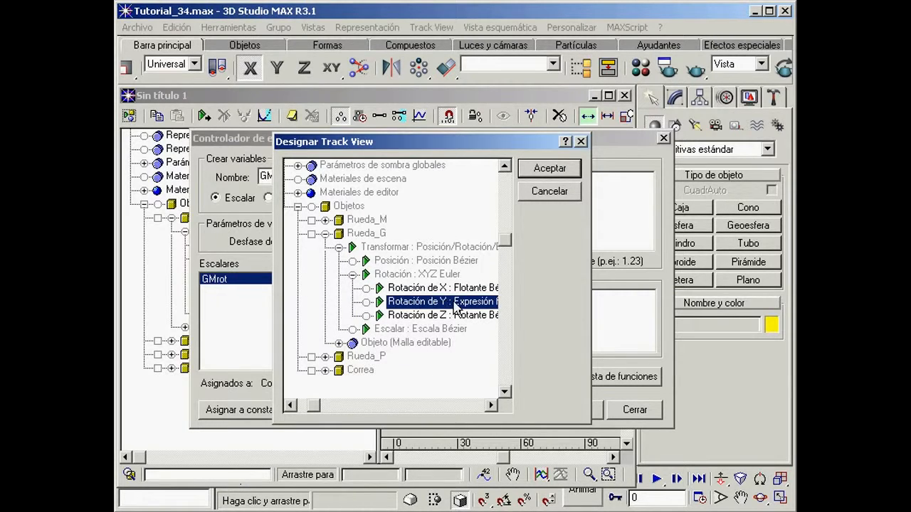
left_click(555, 175)
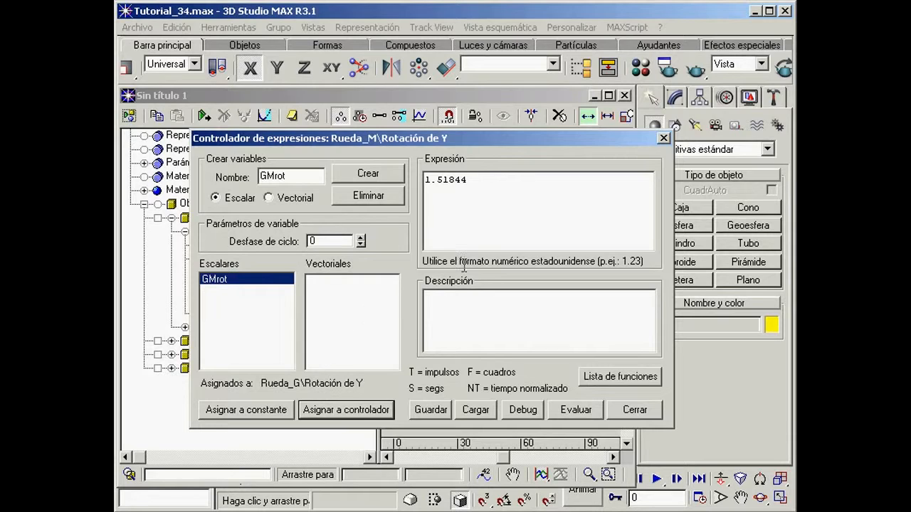
Step: Set the expression for Rueda_M's Y rotation to ((-3/2)*GMrot) + 1.51844, evaluate it, and close the expression controller and Track View
left_click_drag(481, 180, 420, 180)
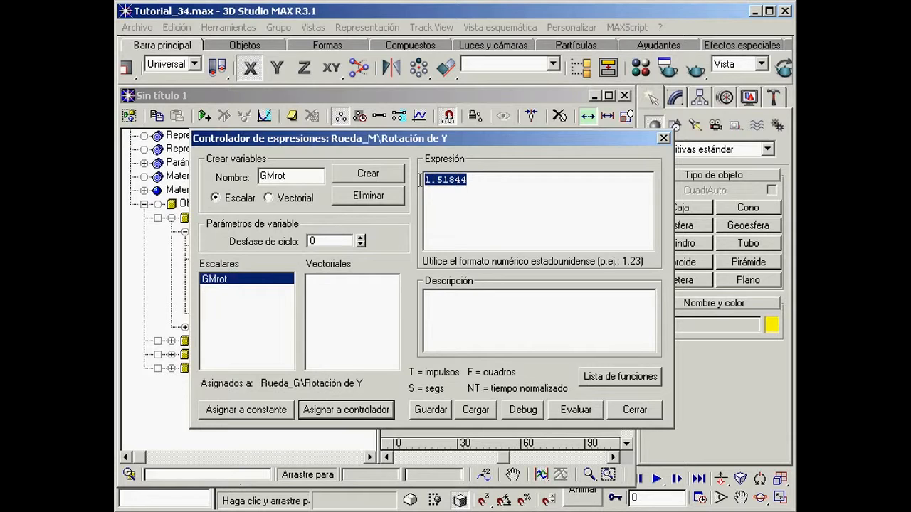
type("((-3/2)*GMrot) + 1.51844")
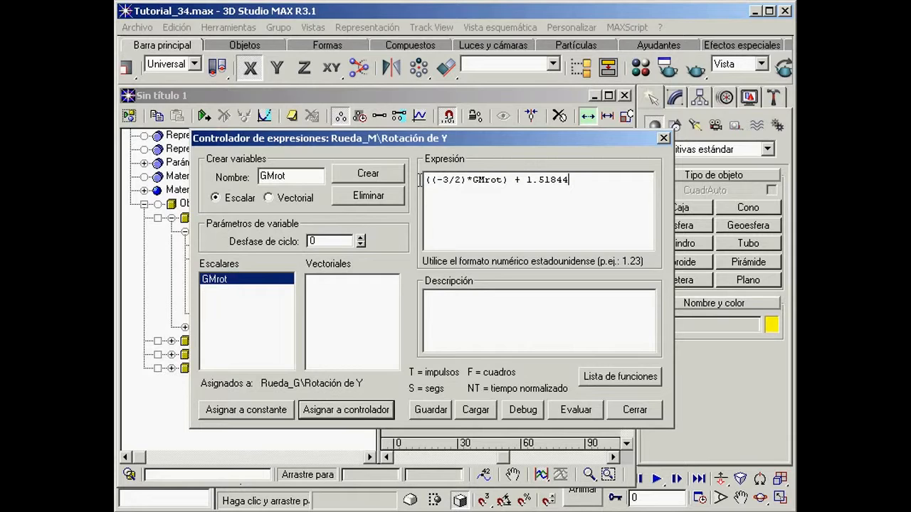
left_click_drag(461, 180, 441, 181)
left_click(580, 411)
left_click(634, 411)
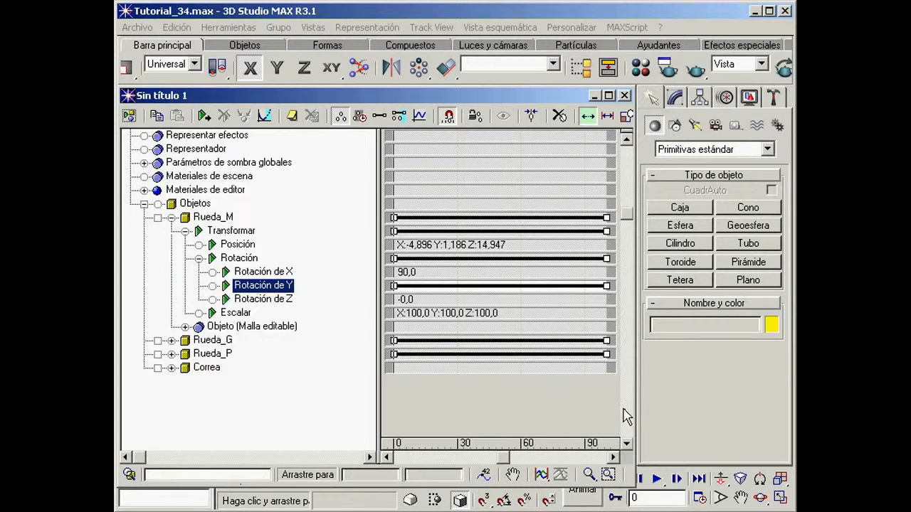
left_click(624, 96)
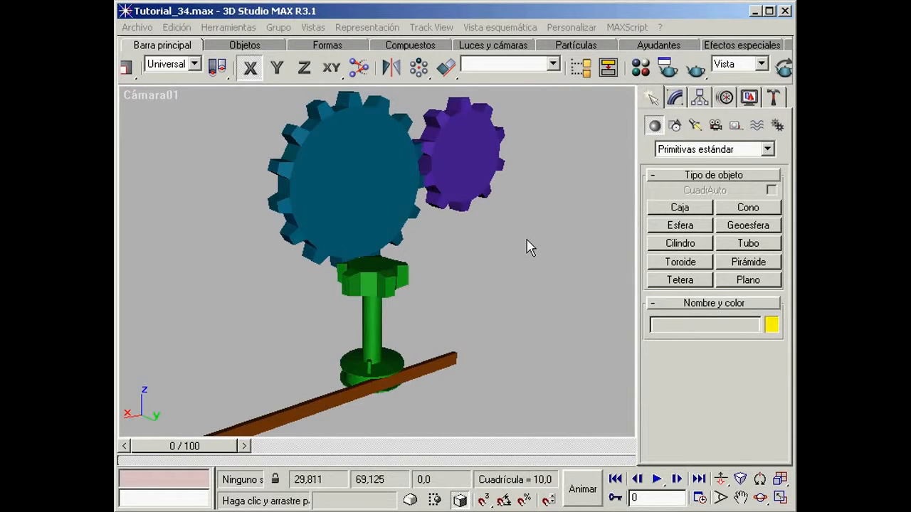
Step: Reopen Track View and delete the + 1.51844 offset from the expression of Rueda_M's Y rotation, closing the expression controller
left_click(760, 497)
mouse_move(474, 291)
left_mouse_down()
mouse_move(419, 282)
mouse_move(417, 265)
mouse_move(417, 277)
mouse_move(475, 282)
mouse_move(457, 321)
mouse_move(454, 283)
mouse_move(471, 281)
left_mouse_up()
right_click(473, 283)
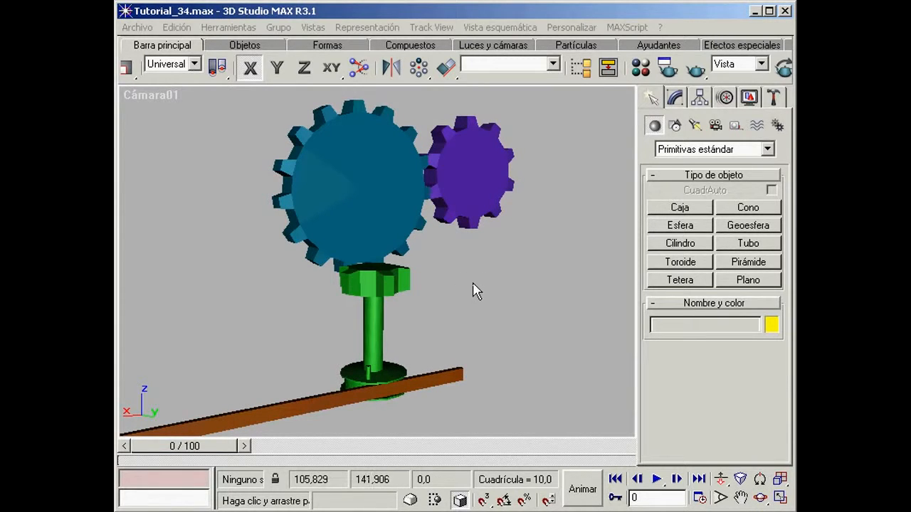
left_click(580, 68)
left_click(585, 114)
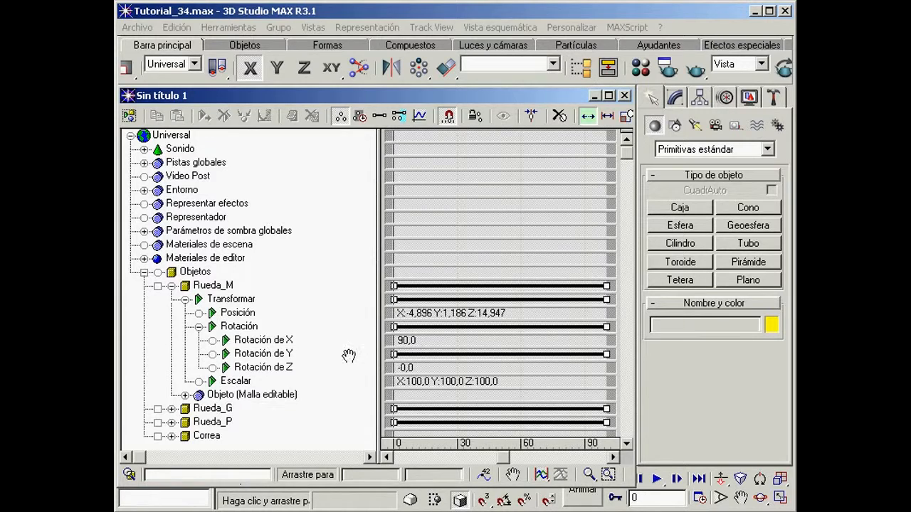
left_click_drag(329, 320, 291, 259)
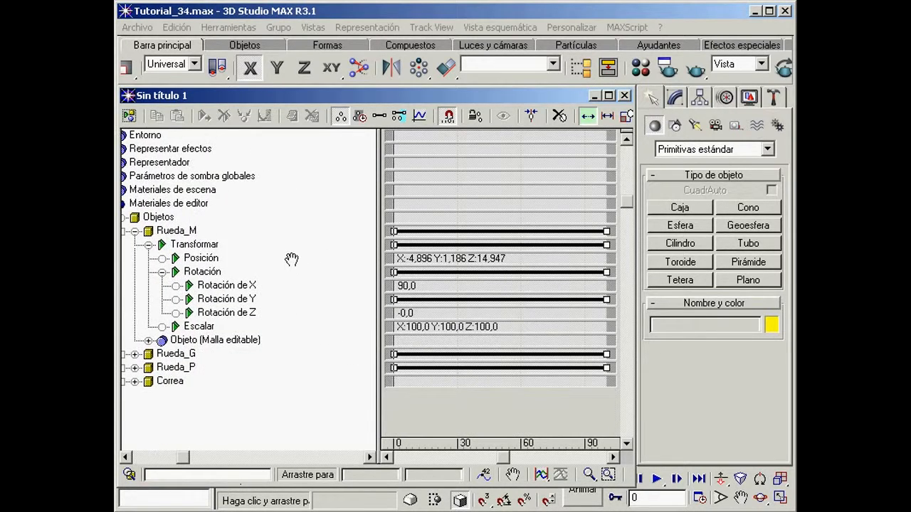
left_click(243, 300)
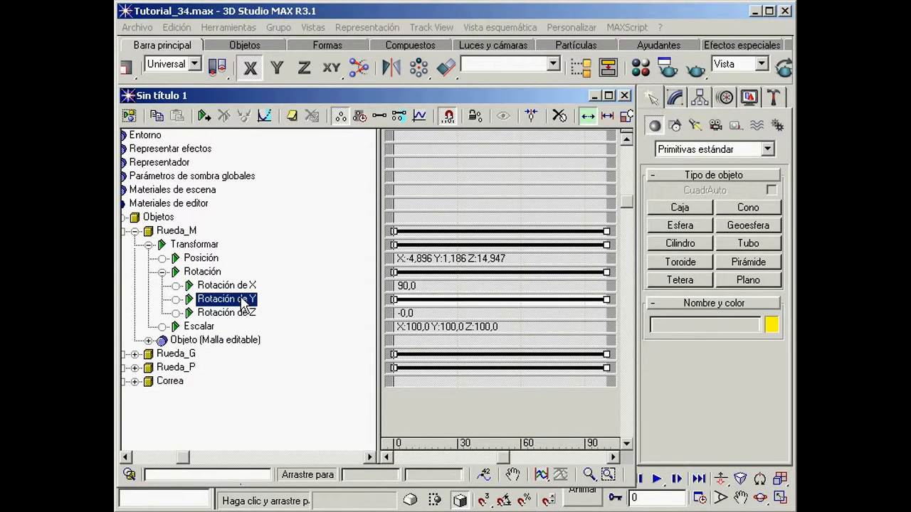
right_click(243, 301)
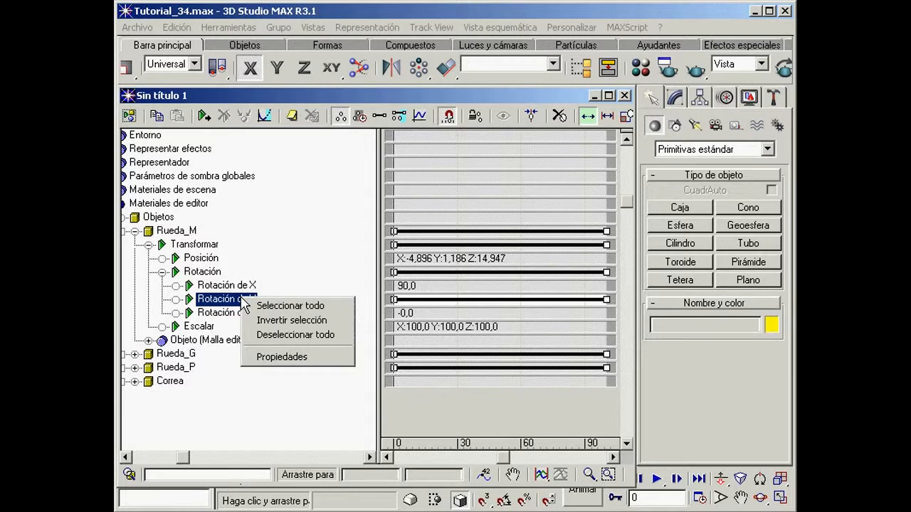
left_click(294, 358)
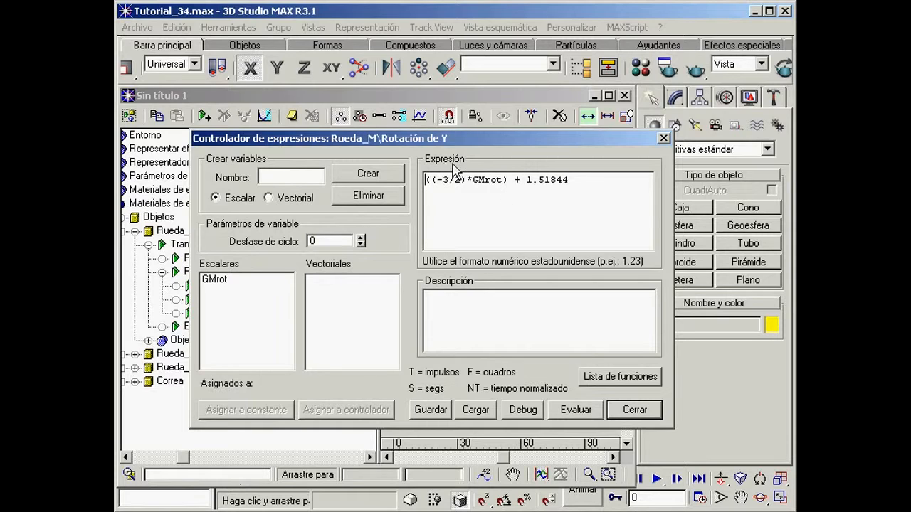
left_click_drag(569, 180, 514, 182)
key("Delete")
left_click(634, 410)
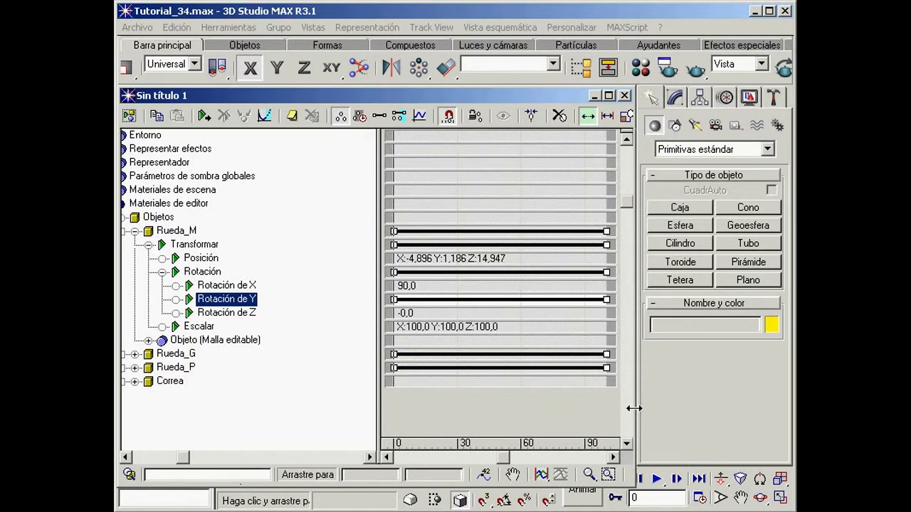
Step: Delete the -0.209439 offset from the expression of Rueda_G's Y rotation, and close the expression controller and Track View
left_click_drag(230, 400, 314, 404)
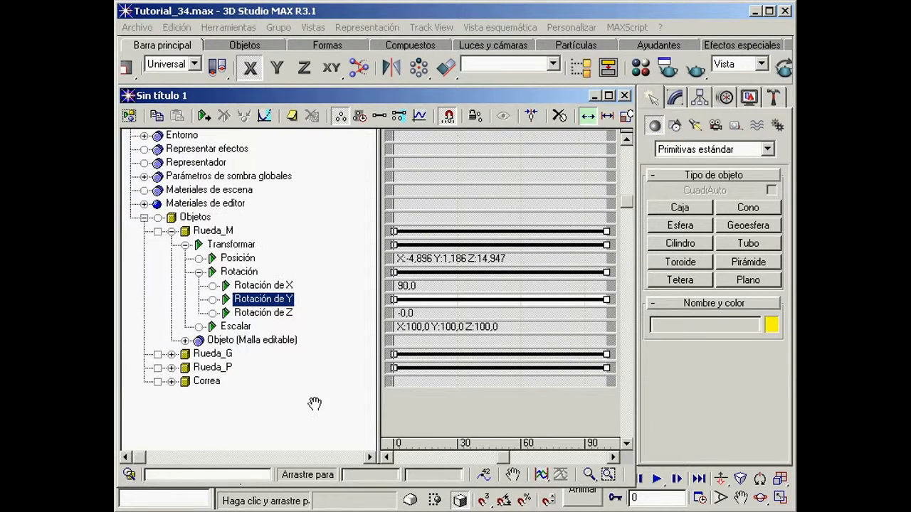
left_click(171, 232)
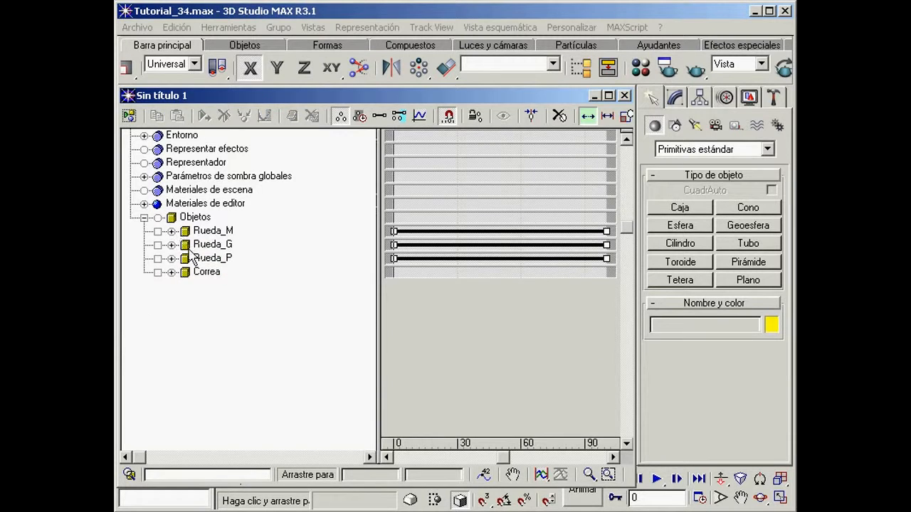
left_click(172, 245)
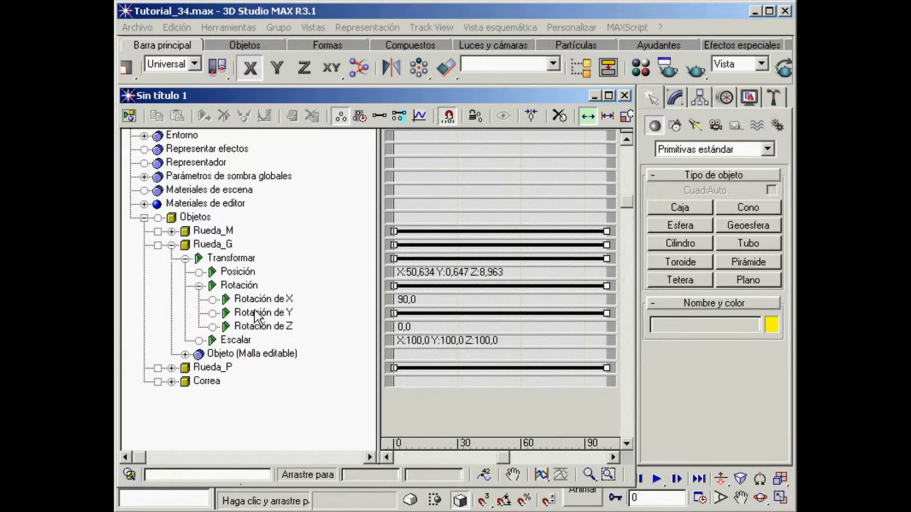
left_click(258, 315)
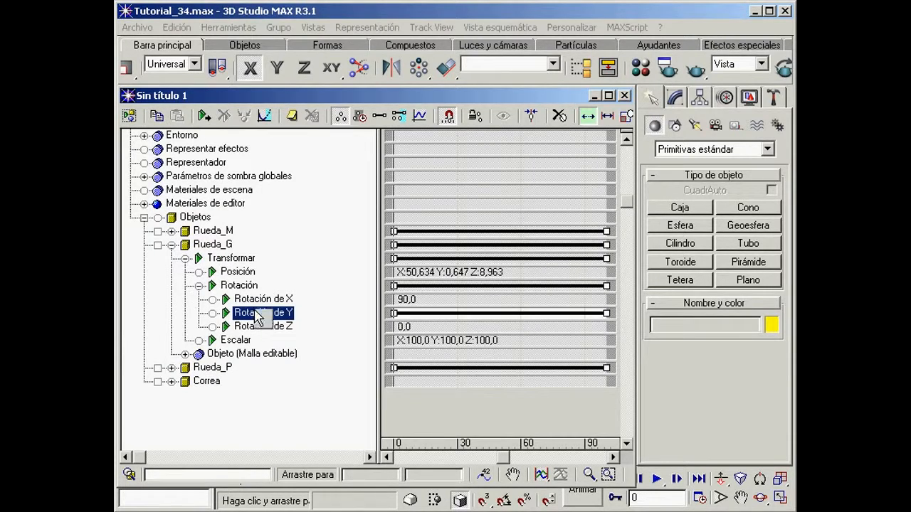
right_click(258, 317)
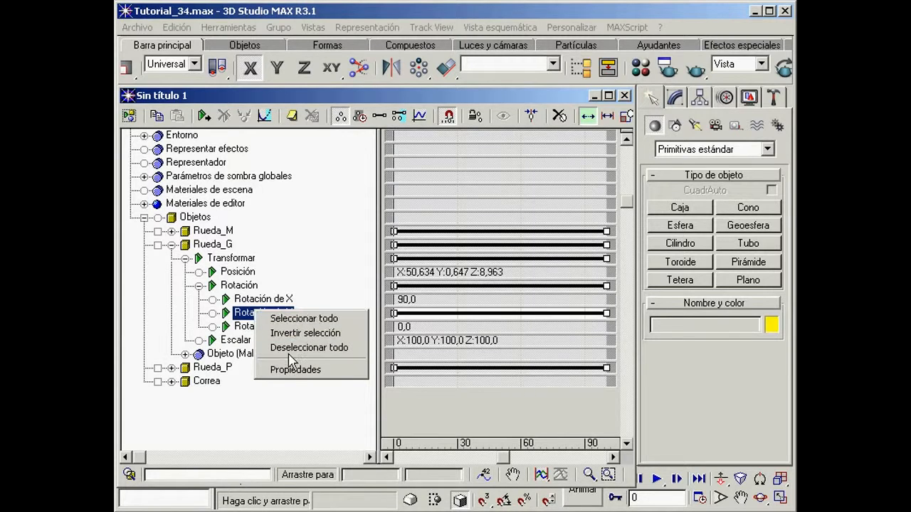
left_click(306, 370)
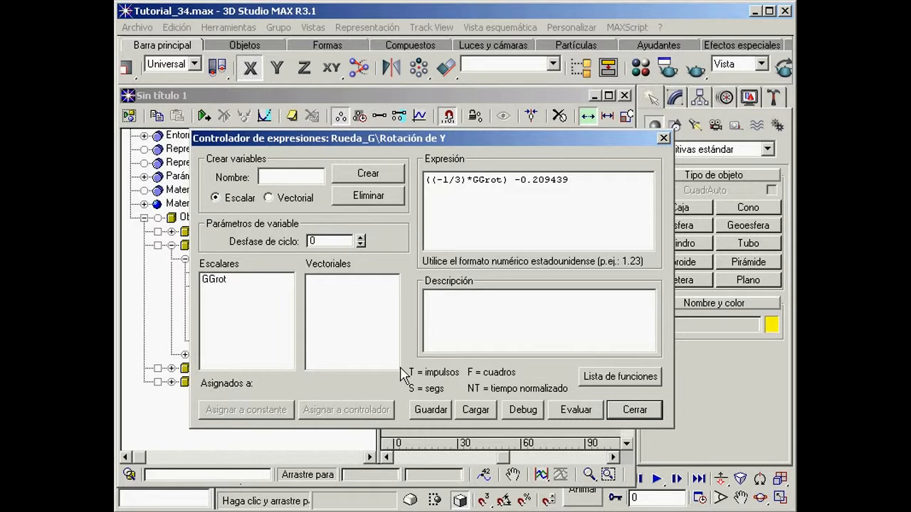
left_click_drag(573, 181, 515, 182)
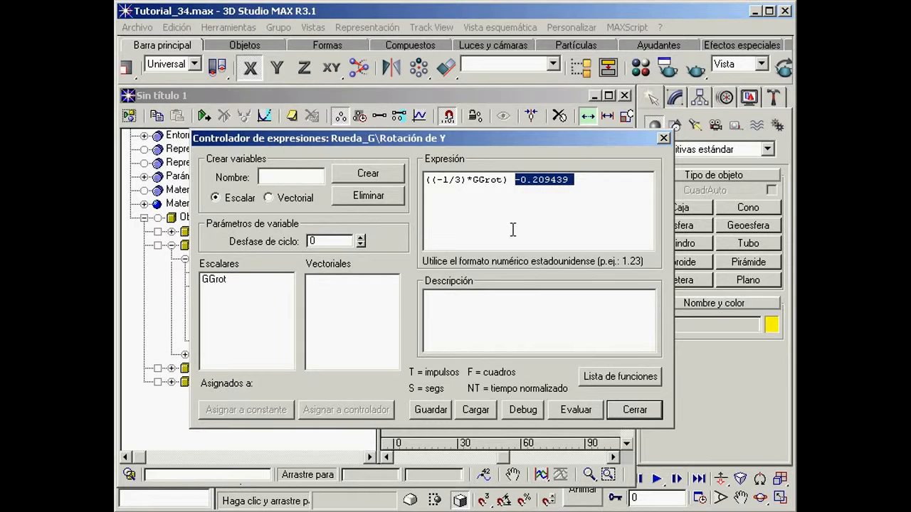
key("Delete")
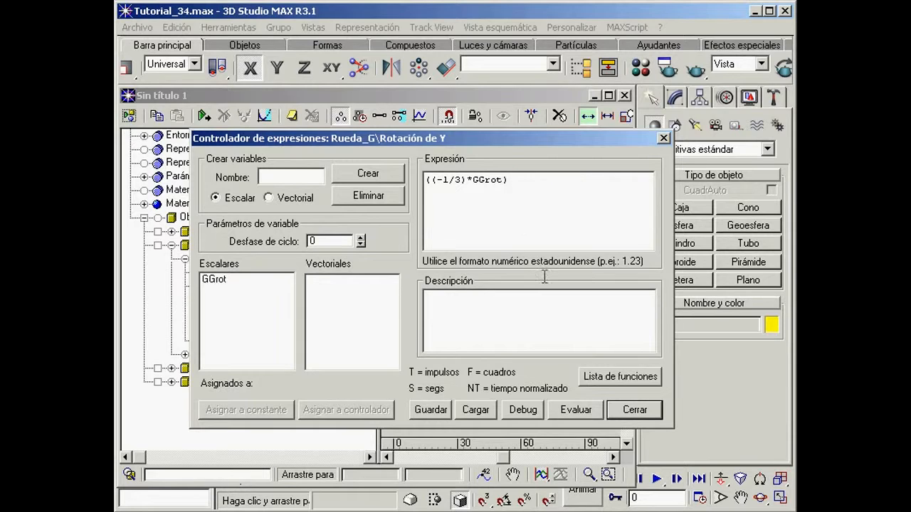
left_click(630, 412)
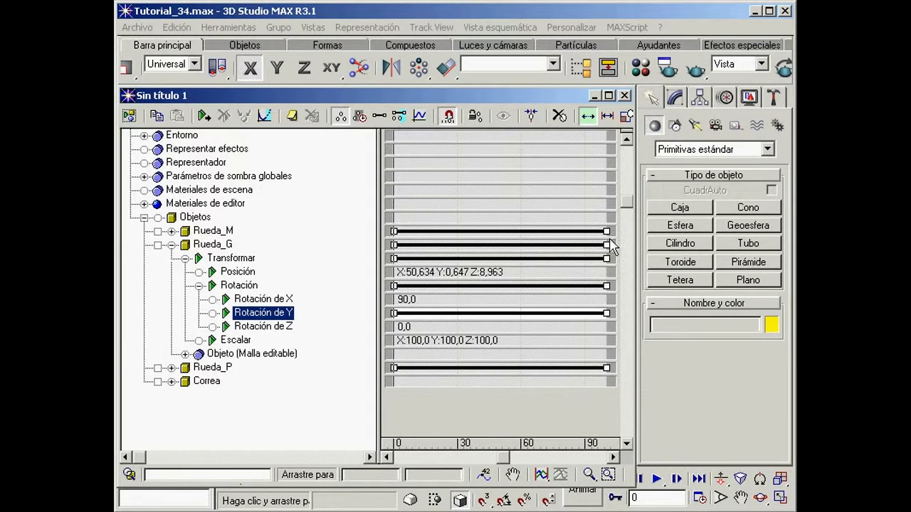
left_click(625, 96)
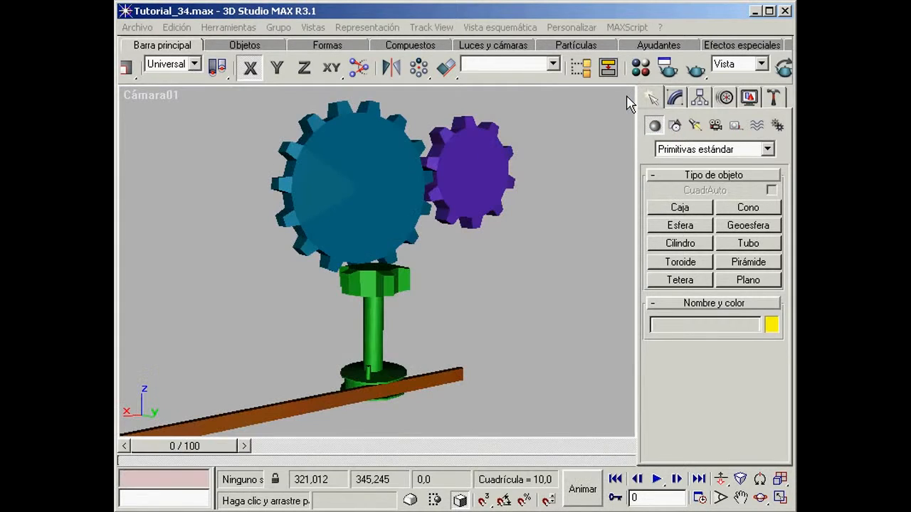
Step: Move the Correa bar along the X axis to test the linked rotation of the three gears, and deselect it
left_click(314, 405)
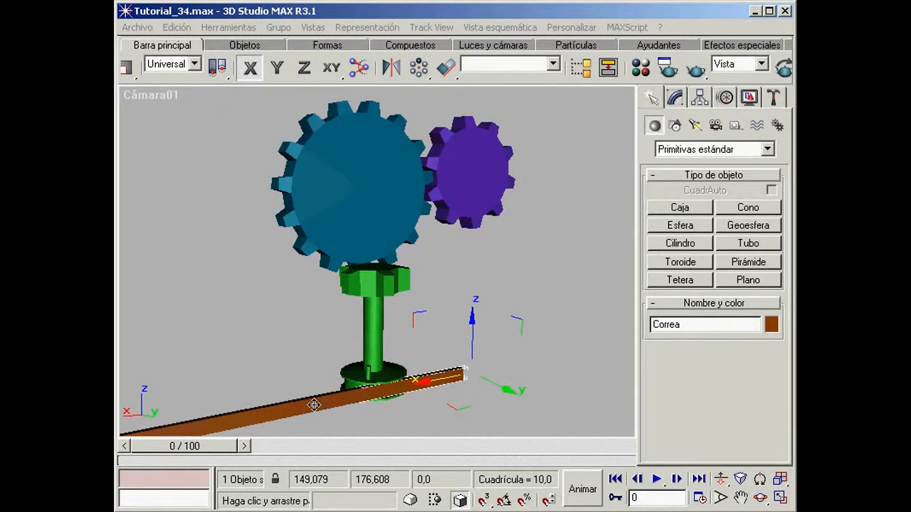
left_click_drag(270, 413, 450, 376)
left_click(760, 497)
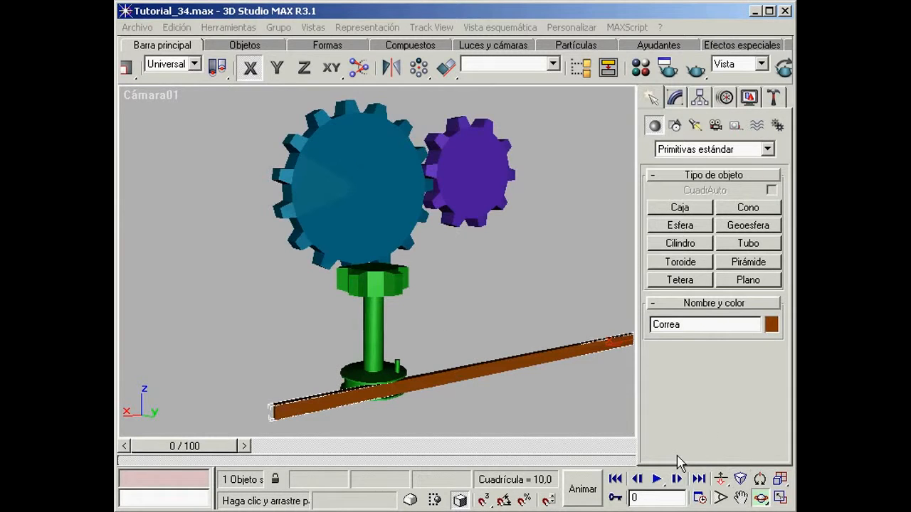
left_click_drag(404, 297, 391, 346)
mouse_move(456, 277)
middle_mouse_down()
mouse_move(445, 283)
mouse_move(442, 271)
middle_mouse_up()
right_click(442, 279)
mouse_move(447, 346)
left_mouse_down()
mouse_move(174, 424)
mouse_move(437, 366)
mouse_move(510, 332)
mouse_move(187, 422)
mouse_move(444, 354)
left_mouse_up()
left_click(449, 274)
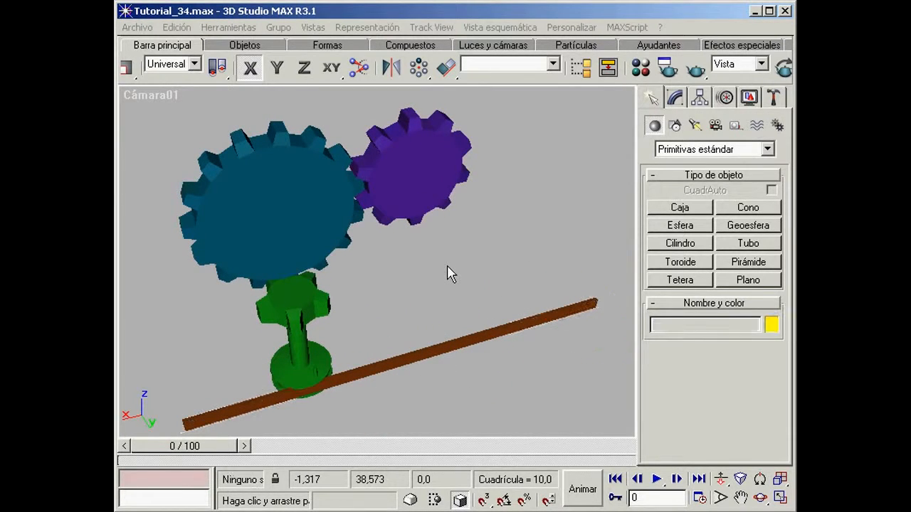